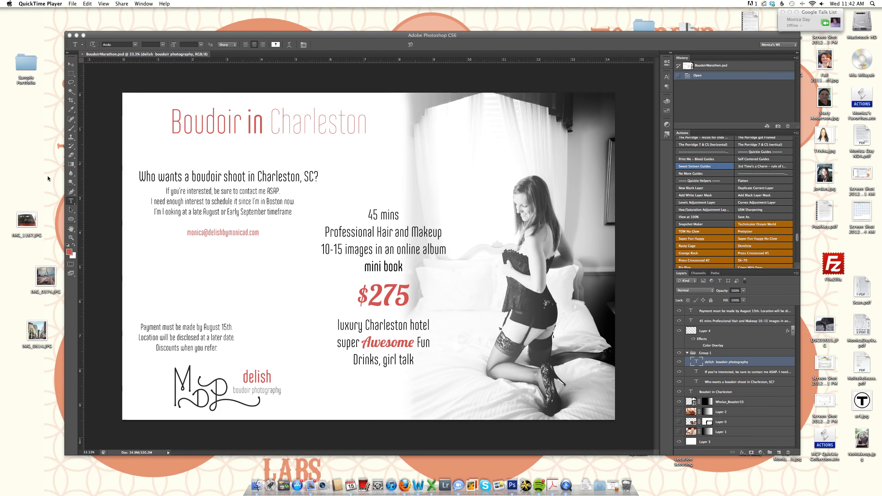
# Create a new blank white document 11 inches wide and 8.5 inches high at 300 pixels per inch.
pyautogui.click(100, 36)
pyautogui.click(43, 4)
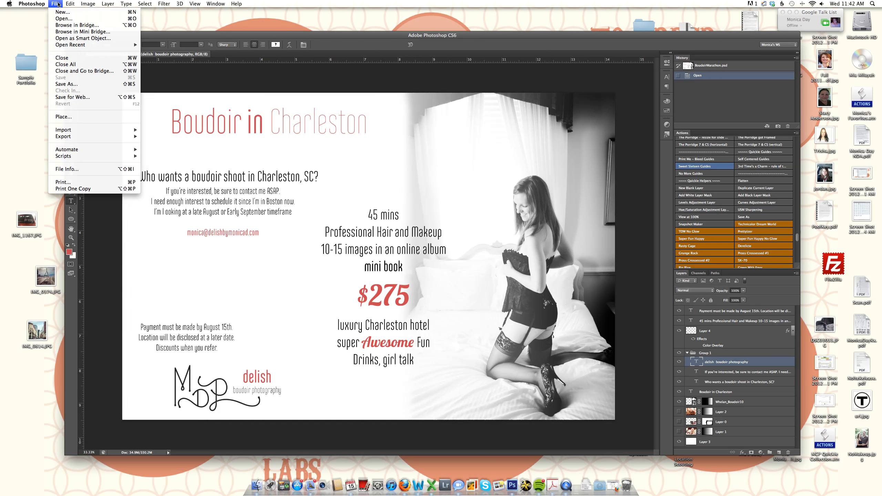
pyautogui.click(62, 13)
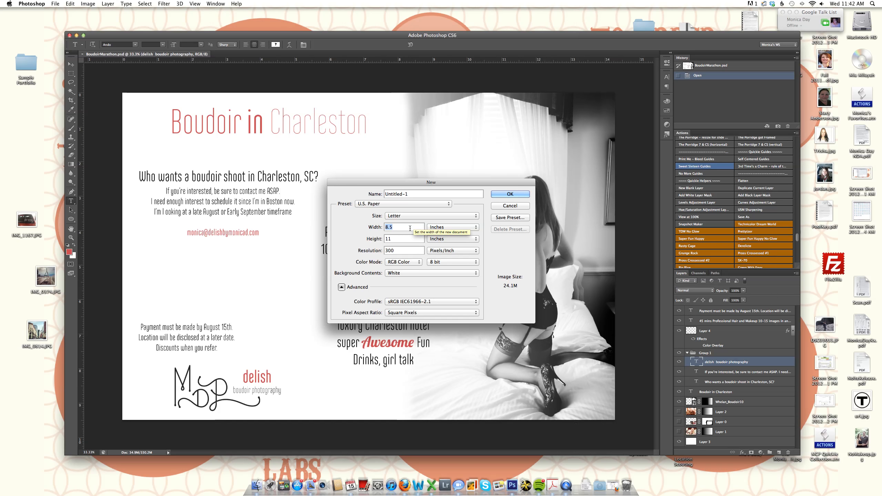
pyautogui.doubleClick(410, 227)
pyautogui.write('11')
pyautogui.doubleClick(406, 241)
pyautogui.write('8.5')
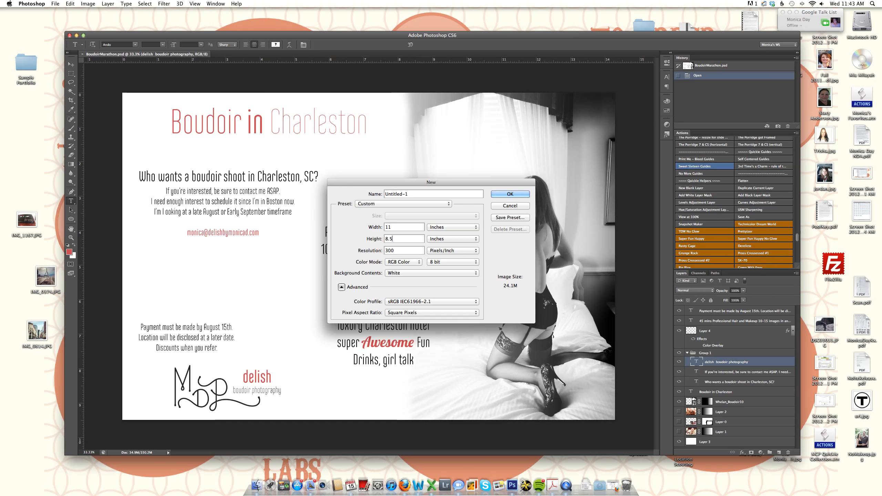
pyautogui.click(502, 196)
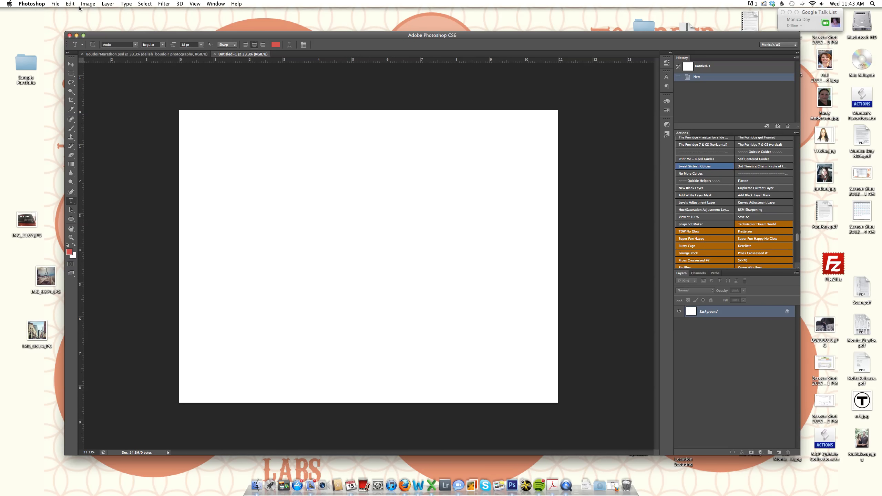
# Start placing an image into the new document and search the computer's files for "delish".
pyautogui.click(56, 4)
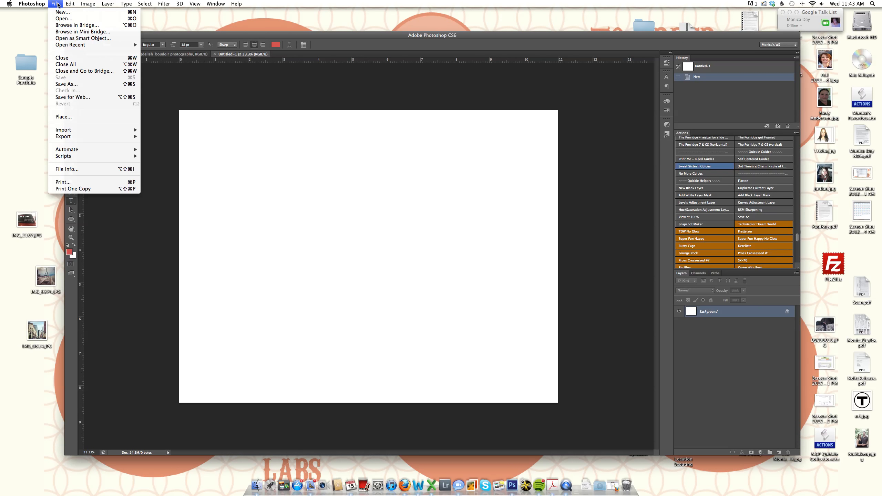
pyautogui.click(71, 118)
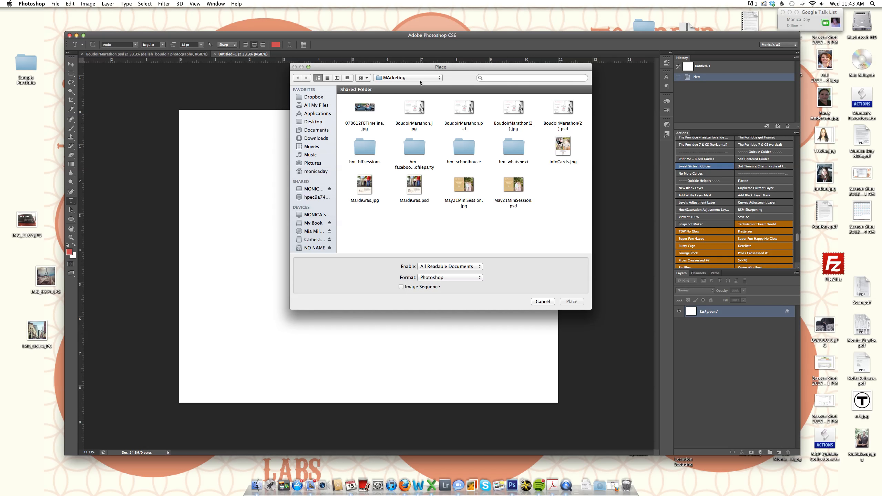
pyautogui.click(499, 78)
pyautogui.write('delish')
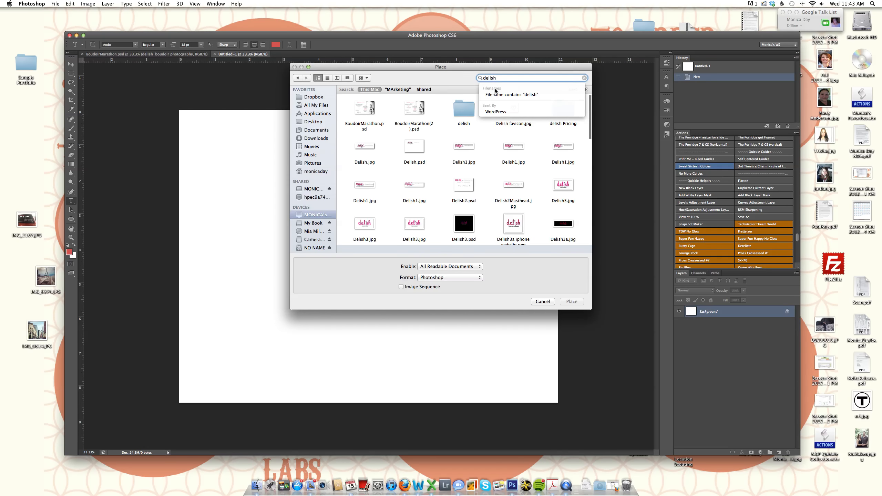
pyautogui.click(464, 109)
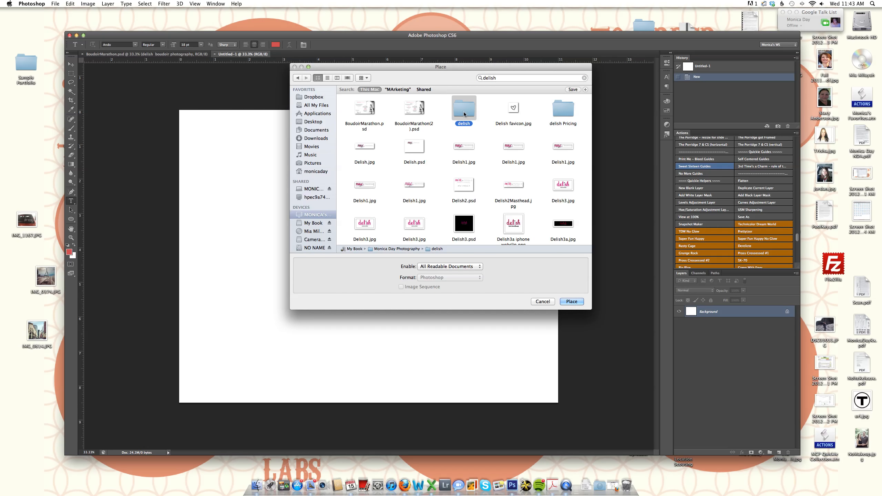
# Find delishblog7.jpg among the search results and place it in the document.
pyautogui.scroll(-5, 464, 113)
pyautogui.scroll(3, 464, 114)
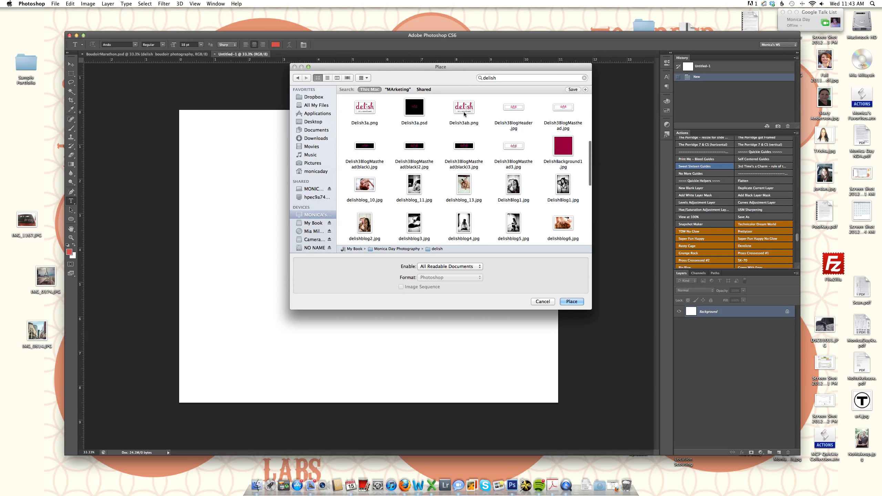
pyautogui.scroll(-1, 464, 113)
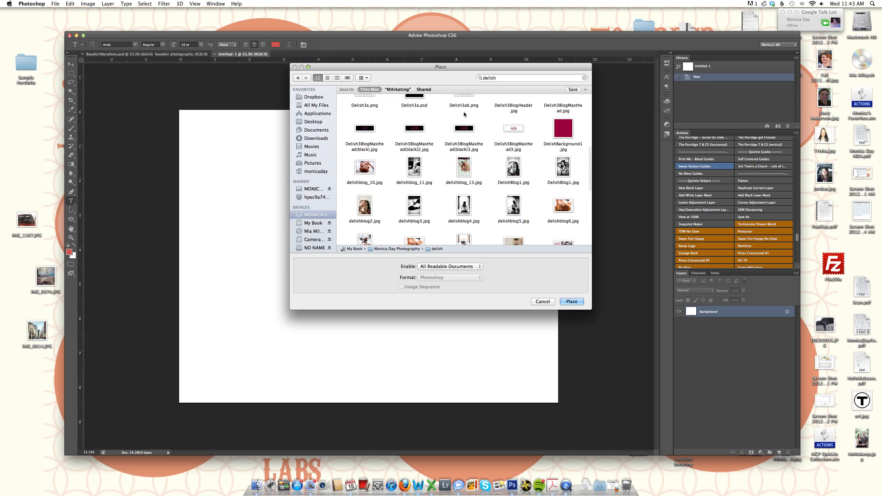
pyautogui.scroll(-5, 464, 114)
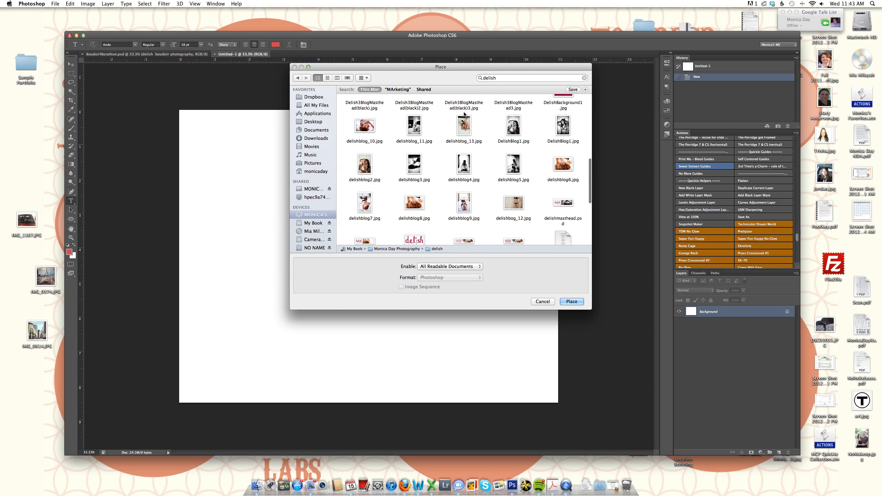
pyautogui.scroll(-5, 464, 114)
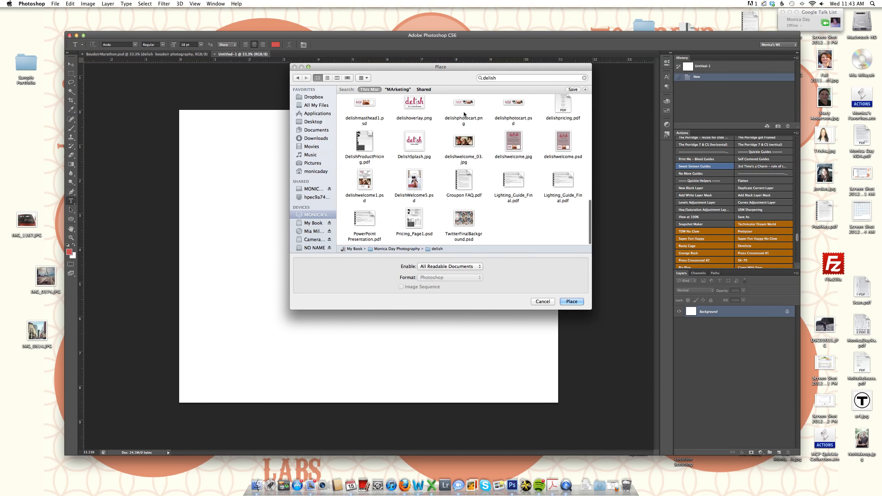
pyautogui.scroll(2, 464, 114)
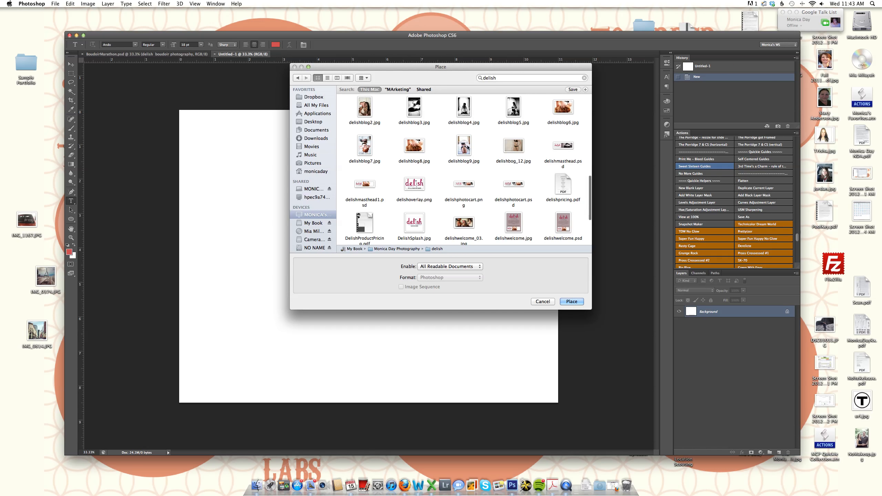
pyautogui.click(364, 146)
pyautogui.moveTo(365, 146); pyautogui.dragTo(348, 162)
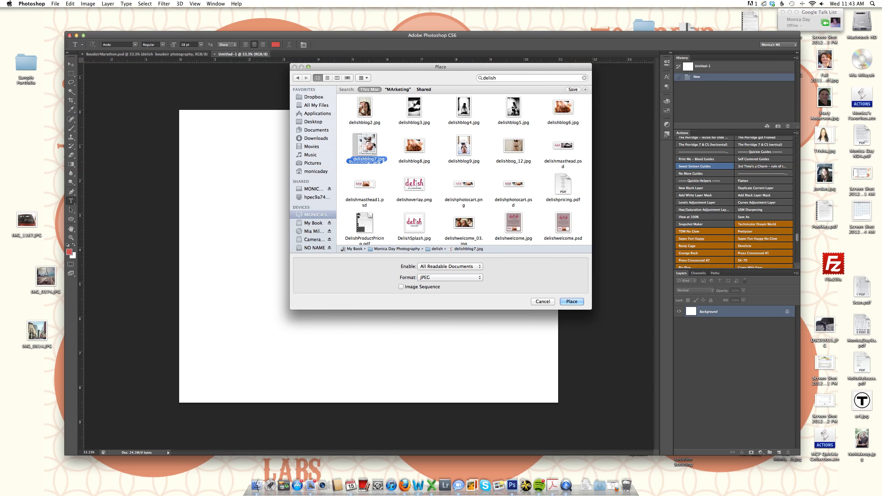
pyautogui.click(573, 301)
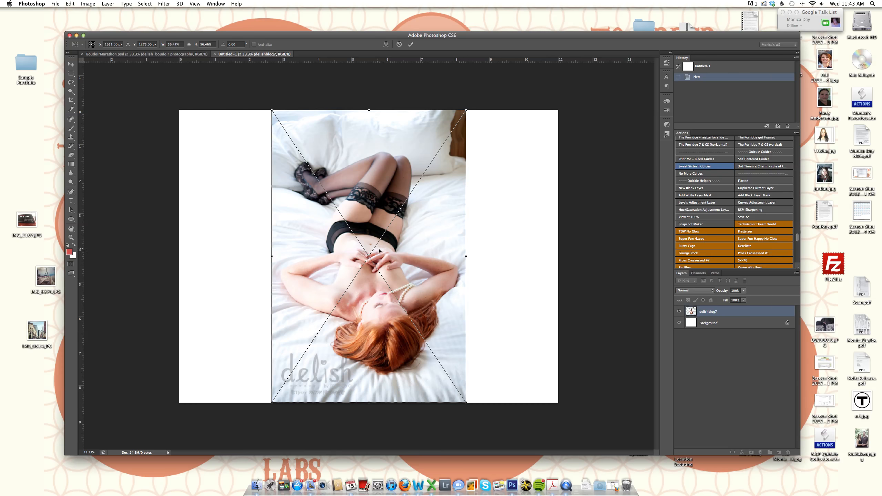
# Move the placed photo flush against the right edge of the canvas and commit the placement.
pyautogui.moveTo(398, 250); pyautogui.dragTo(493, 253)
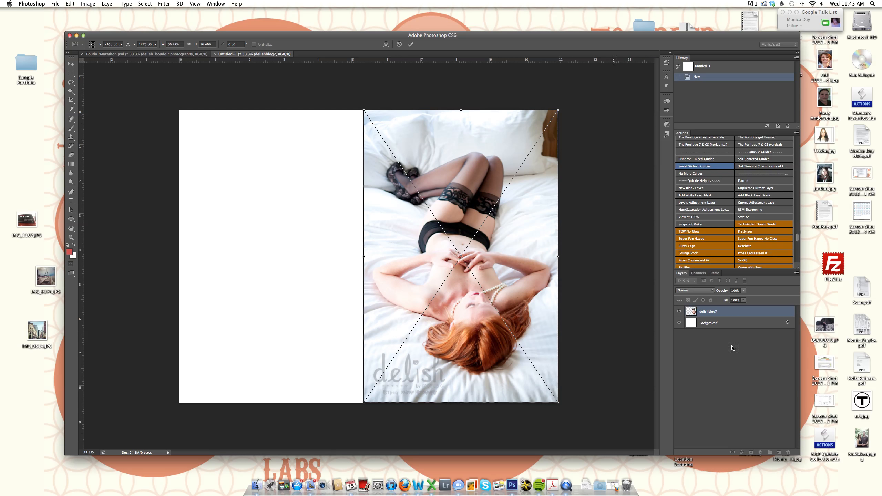
pyautogui.press('t')
pyautogui.click(410, 44)
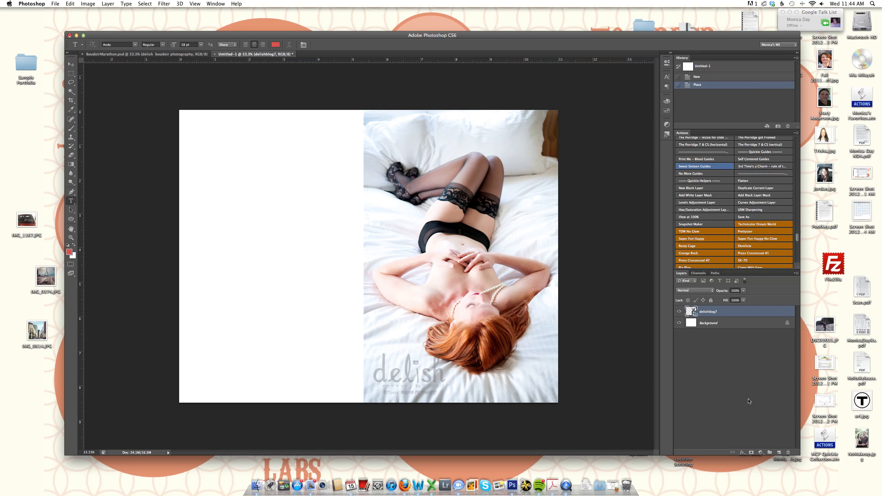
# Maximize the workspace and add a white layer mask to the delishblog7 layer.
pyautogui.press('f')
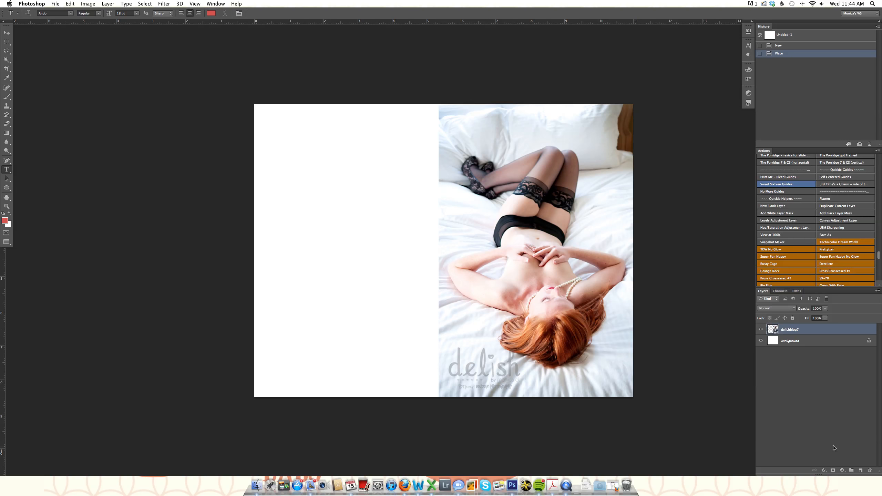
pyautogui.click(843, 471)
pyautogui.click(843, 472)
pyautogui.click(834, 470)
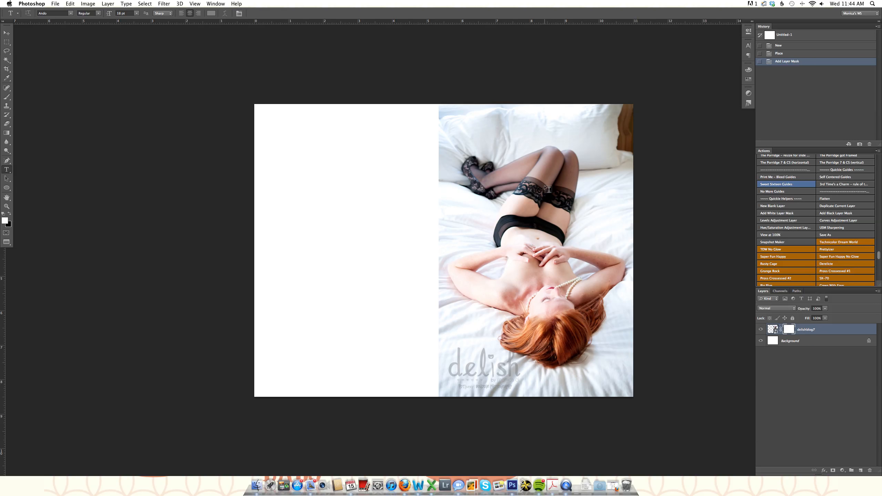
# Paint a black band across the middle of the photo's layer mask with a large soft brush at 100% opacity.
pyautogui.press('b')
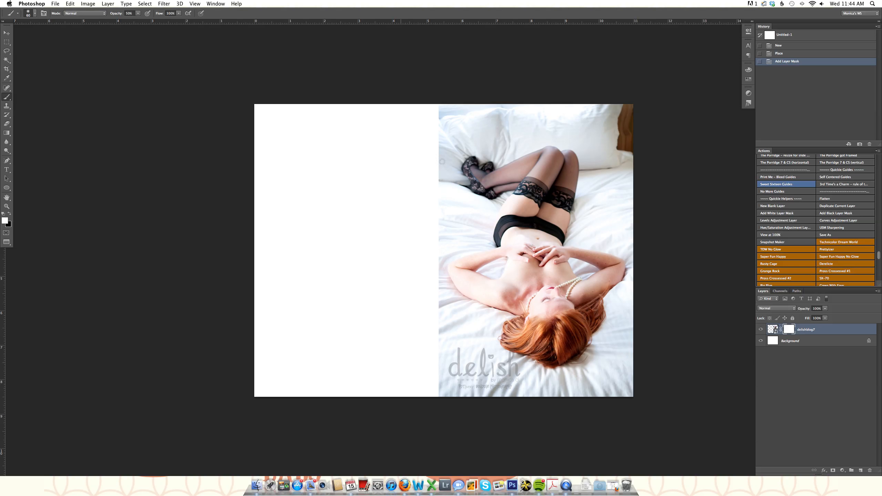
pyautogui.press(']')
pyautogui.press(']')
pyautogui.press(']')
pyautogui.press(']')
pyautogui.press(']')
pyautogui.press(']')
pyautogui.press(']')
pyautogui.press(']')
pyautogui.press(']')
pyautogui.press(']')
pyautogui.press(']')
pyautogui.press(']')
pyautogui.press(']')
pyautogui.press(']')
pyautogui.press(']')
pyautogui.click(791, 330)
pyautogui.press('x')
pyautogui.moveTo(533, 186)
pyautogui.mouseDown()
pyautogui.moveTo(449, 191)
pyautogui.moveTo(514, 202)
pyautogui.moveTo(543, 198)
pyautogui.moveTo(544, 188)
pyautogui.moveTo(547, 211)
pyautogui.moveTo(585, 201)
pyautogui.moveTo(581, 212)
pyautogui.moveTo(601, 221)
pyautogui.moveTo(689, 220)
pyautogui.mouseUp()
pyautogui.press('0')
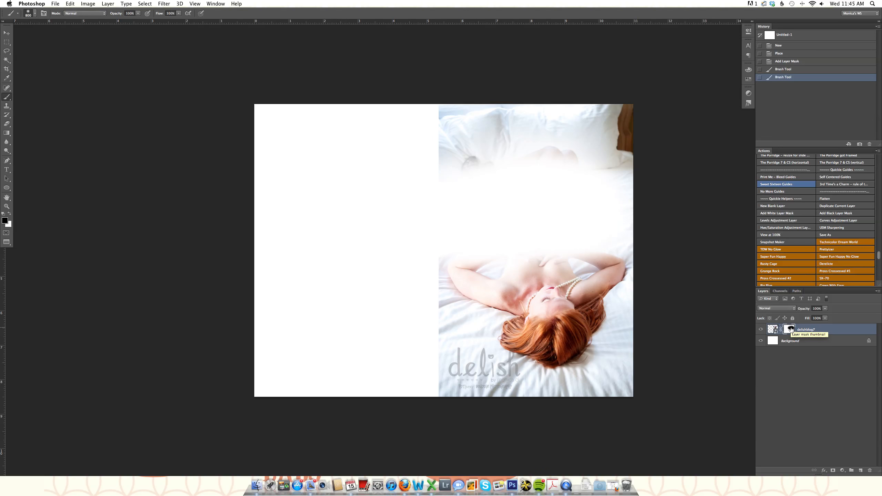
# Fill the layer mask with black to hide the whole photo, and refill it with white to restore it.
pyautogui.hotkey('alt', 'BackSpace')
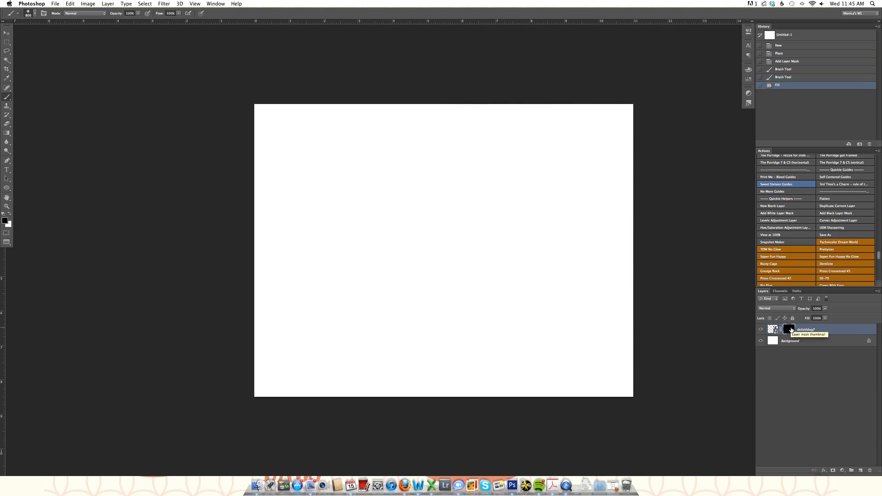
pyautogui.press('super+BackSpace')
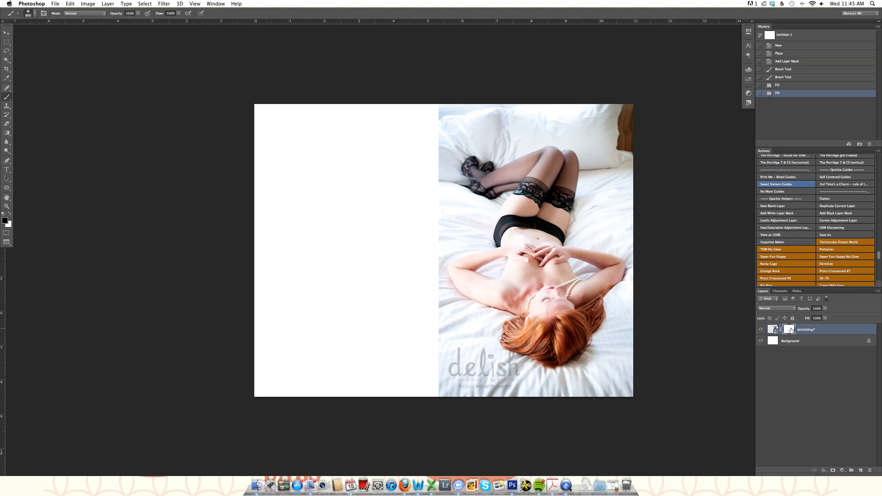
# Draw a horizontal black-to-white gradient on the mask from just outside the photo's left edge to near its right edge, redoing the trial fades.
pyautogui.click(7, 134)
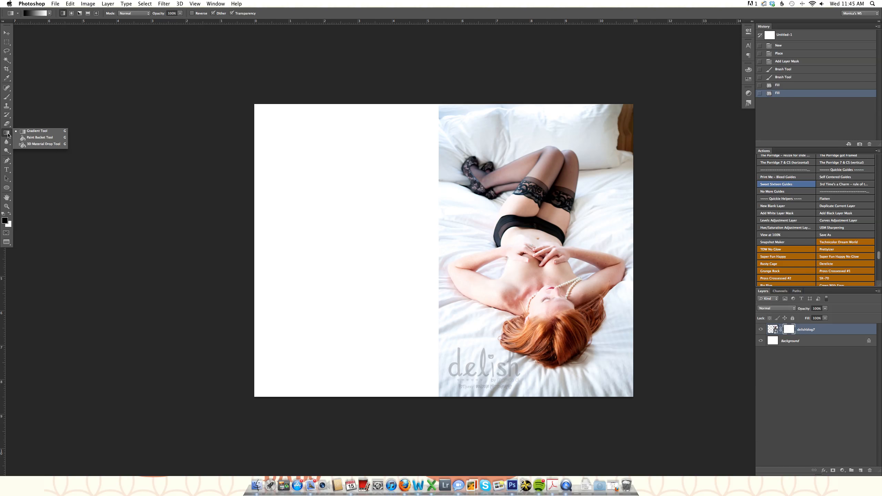
pyautogui.click(38, 132)
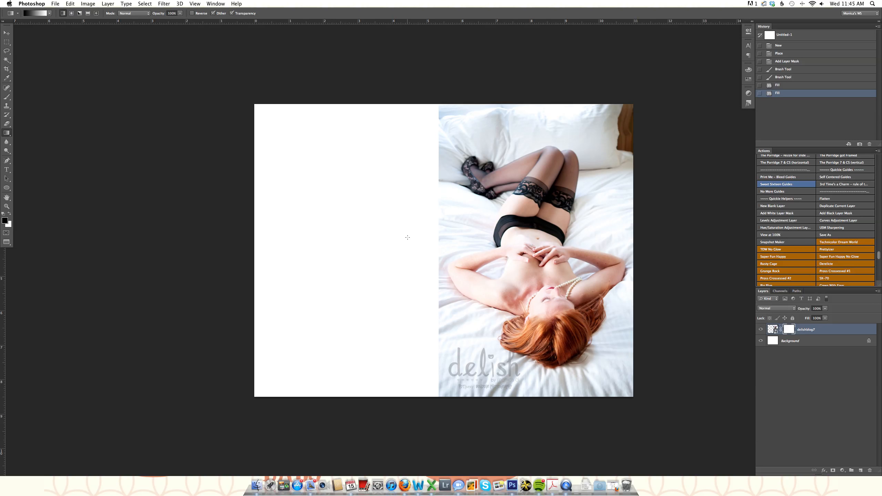
pyautogui.moveTo(415, 240); pyautogui.dragTo(624, 238)
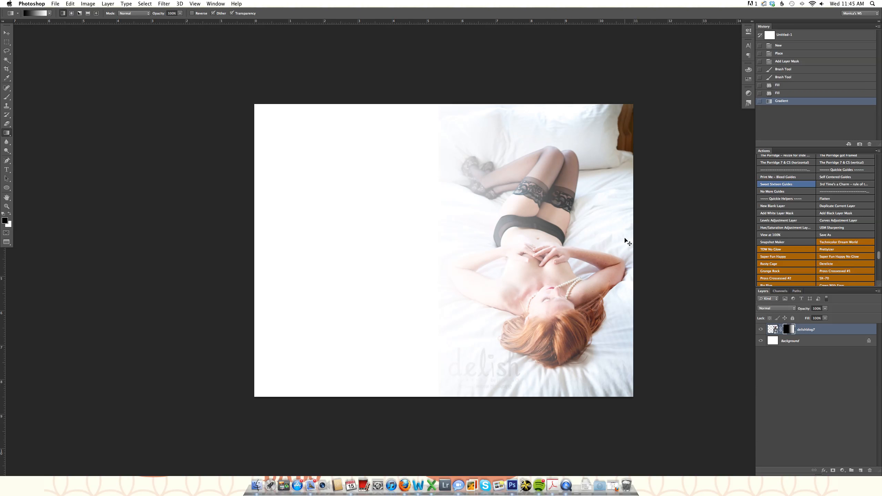
pyautogui.press('super+z')
pyautogui.moveTo(364, 232); pyautogui.dragTo(520, 231)
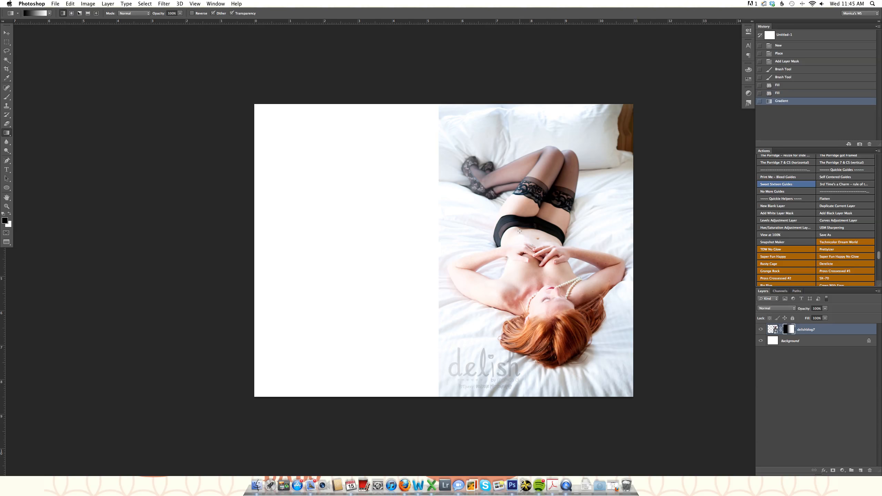
pyautogui.press('super+z')
pyautogui.moveTo(412, 232); pyautogui.dragTo(619, 235)
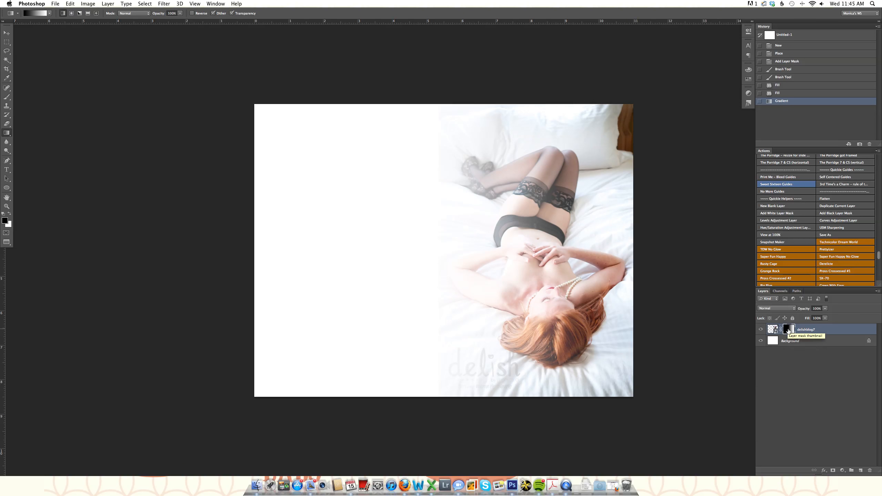
# Reduce the brush size to 104 and paint black on the mask along the photo's hard left edge.
pyautogui.press('b')
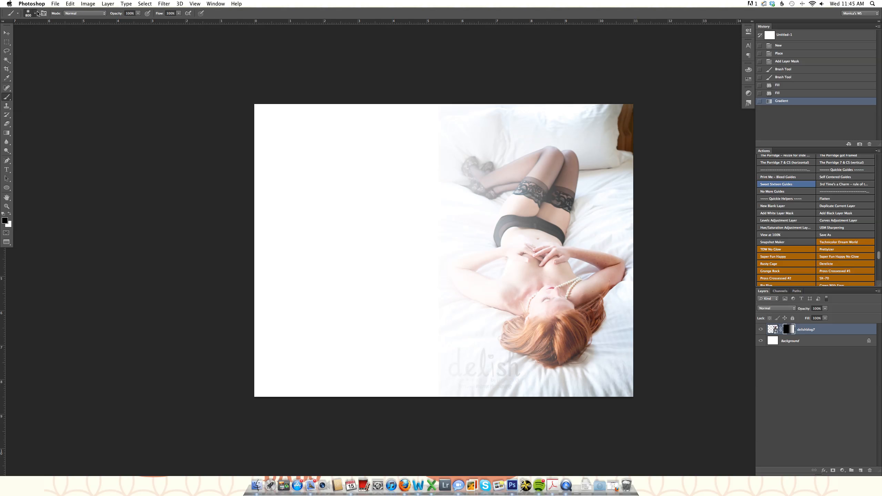
pyautogui.click(34, 13)
pyautogui.click(36, 33)
pyautogui.moveTo(36, 34); pyautogui.dragTo(45, 35)
pyautogui.click(334, 8)
pyautogui.click(437, 396)
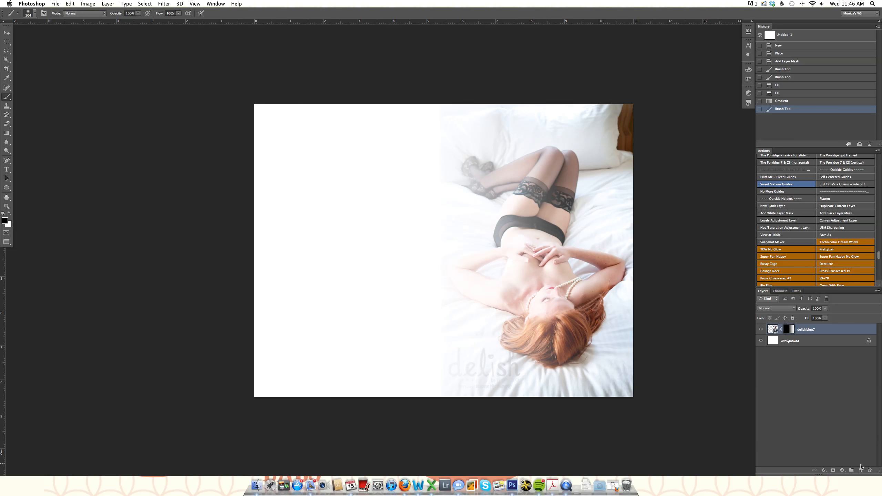
# Add a blank layer above the photo, then open the place-file browser and search for "delish".
pyautogui.click(861, 470)
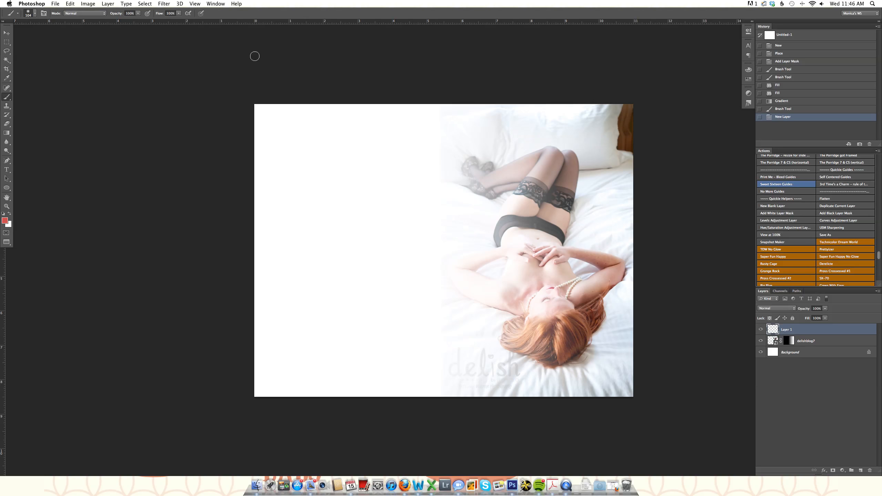
pyautogui.click(55, 3)
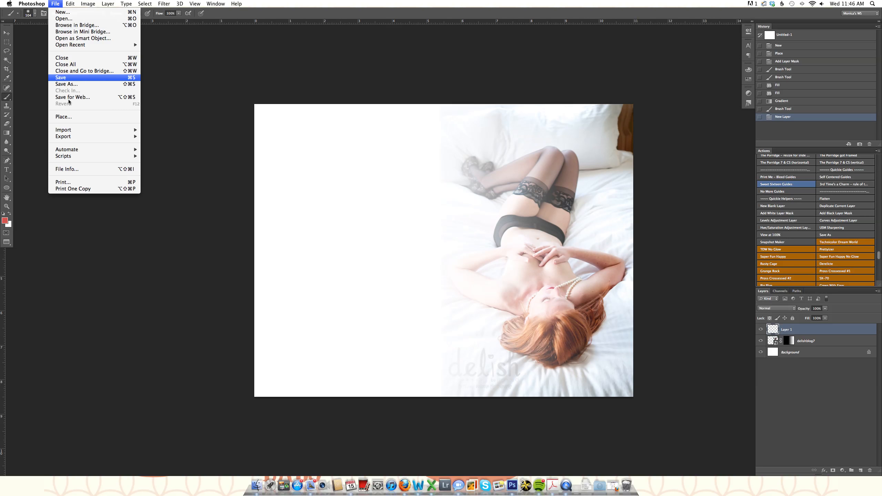
pyautogui.click(69, 117)
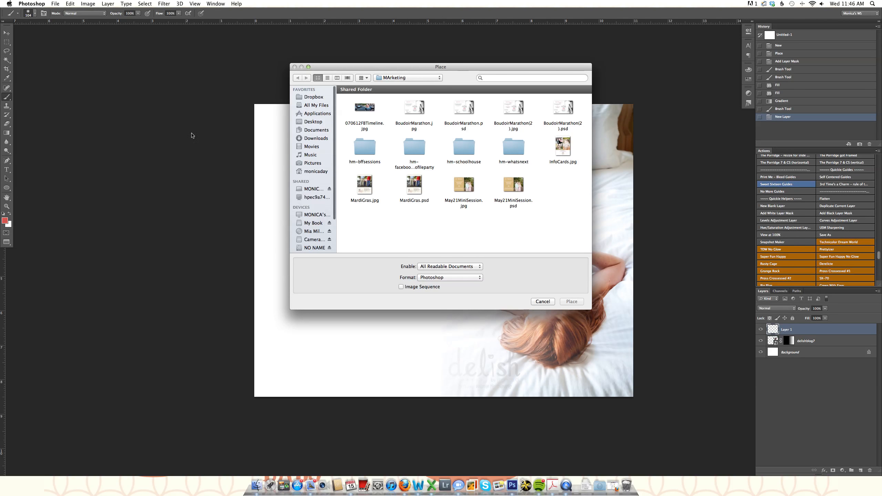
pyautogui.click(437, 79)
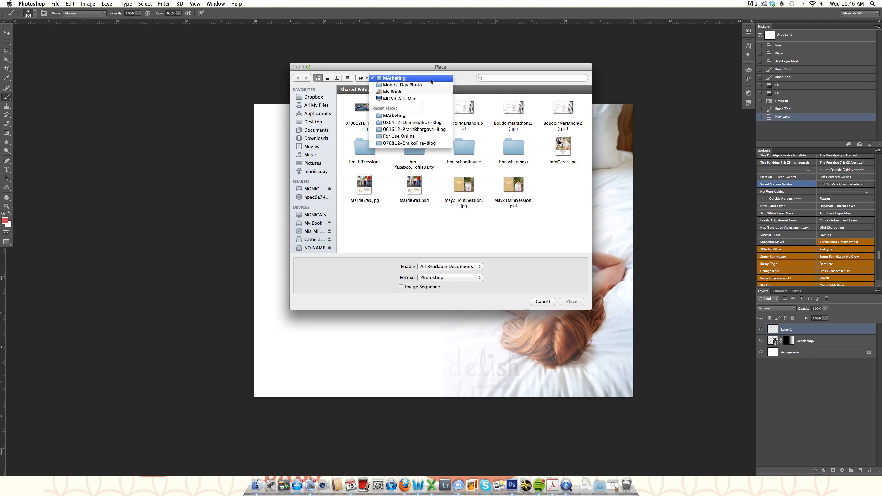
pyautogui.click(431, 78)
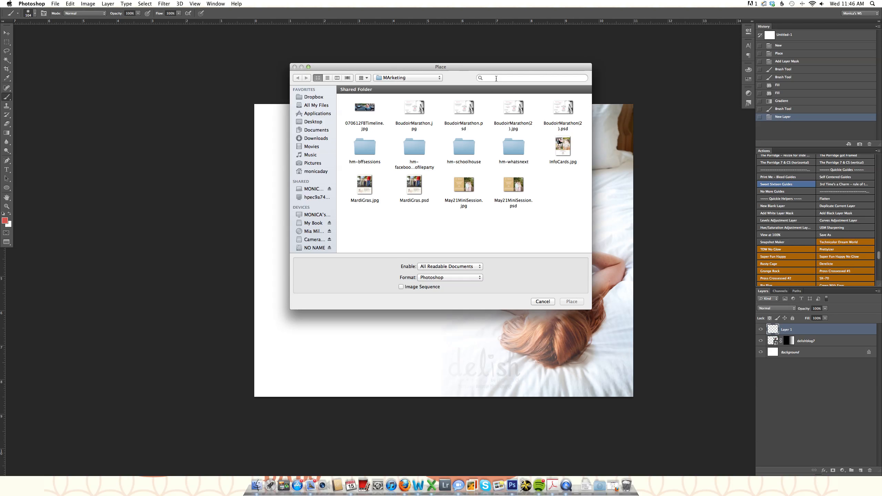
pyautogui.click(496, 78)
pyautogui.write('deli')
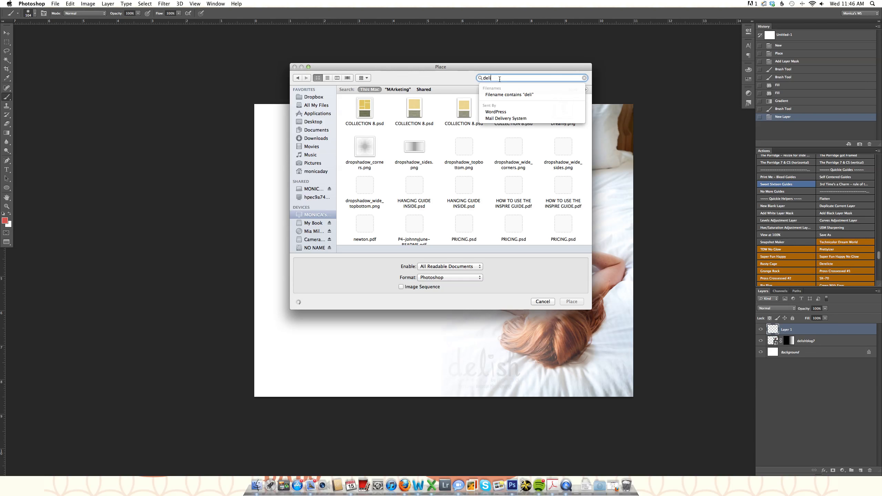
pyautogui.write('sh')
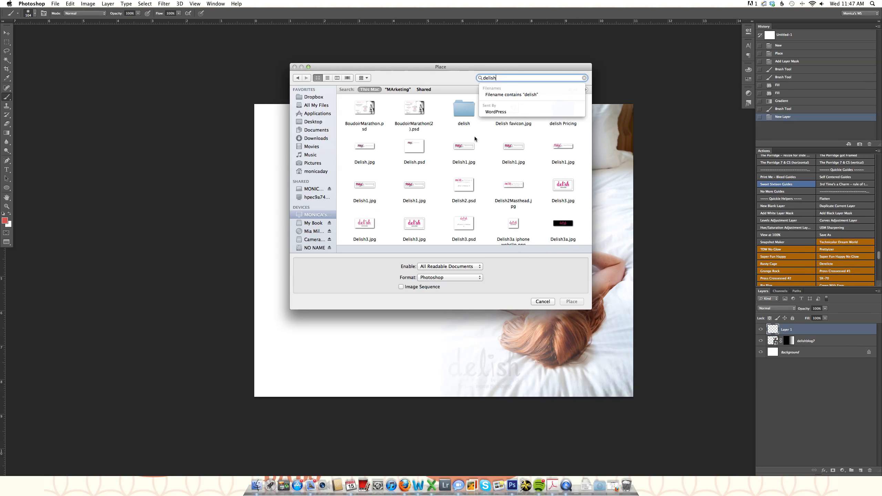
# Place delishblog9.jpg, aligned to the right half of the page so it covers the first photo, and commit it.
pyautogui.click(478, 131)
pyautogui.scroll(-5, 478, 132)
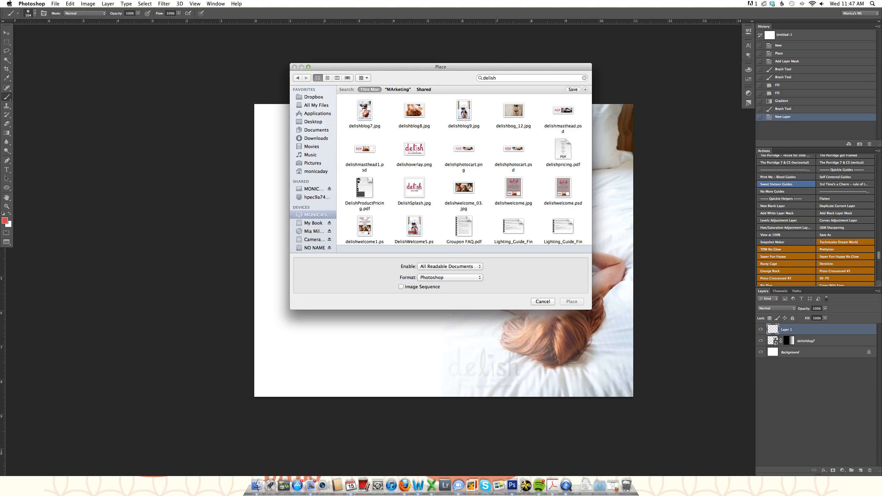
pyautogui.click(464, 111)
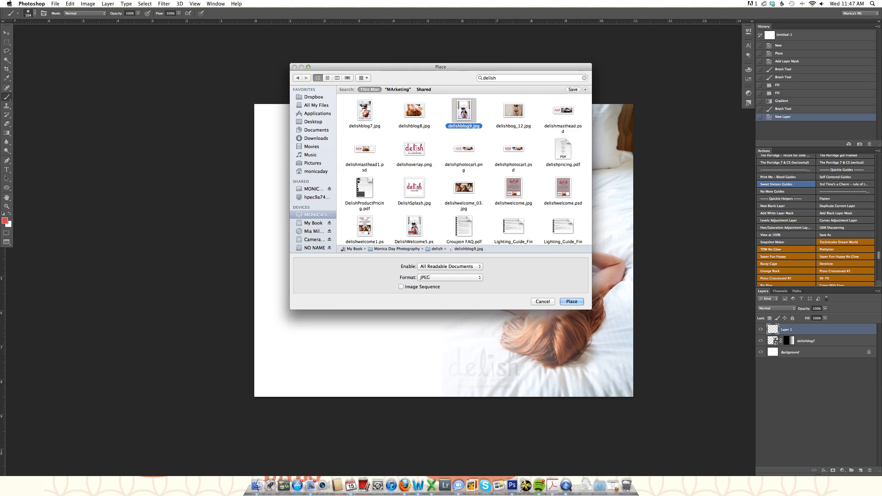
pyautogui.click(571, 301)
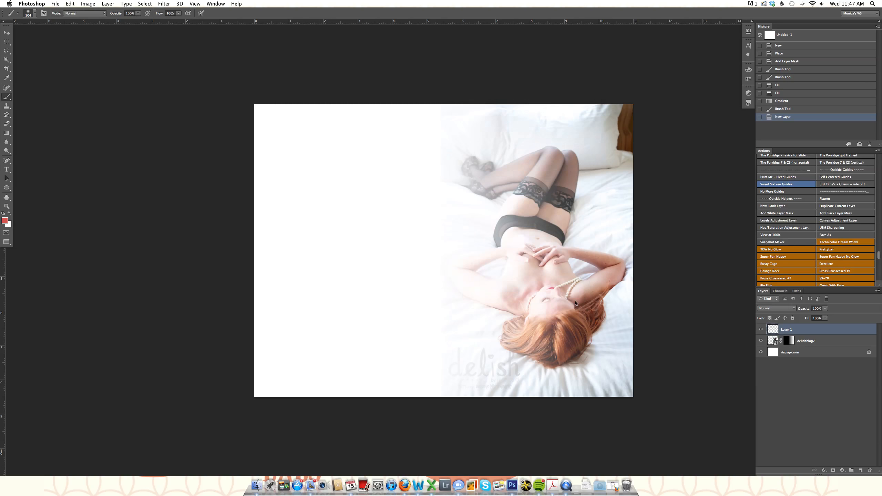
pyautogui.moveTo(496, 282); pyautogui.dragTo(591, 279)
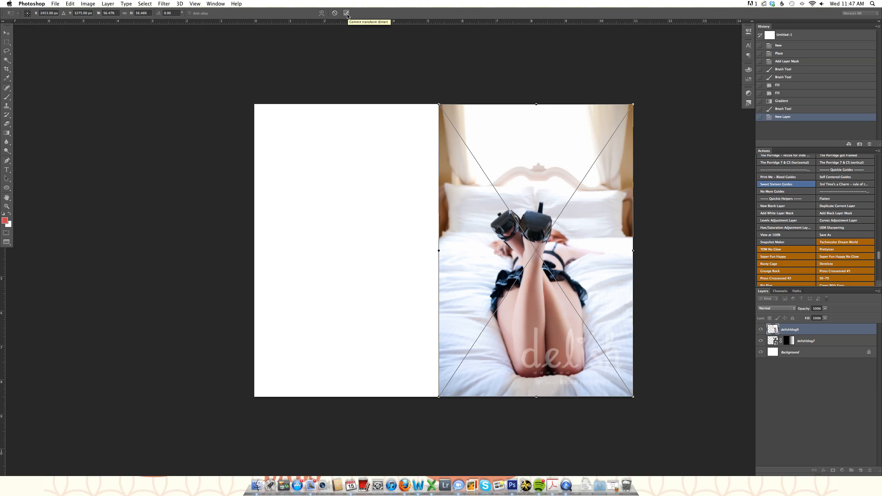
pyautogui.click(346, 13)
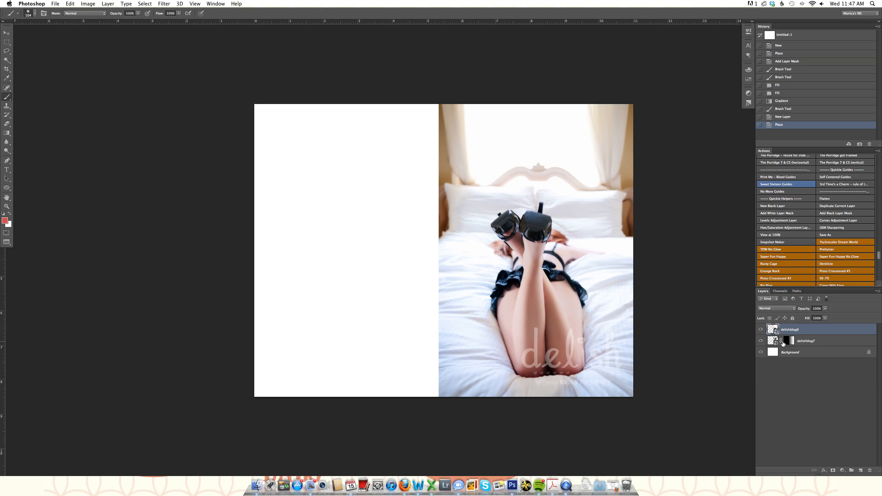
# Transfer the gradient mask from delishblog7 to delishblog9, toggle the delishblog7 layer's visibility to compare, and return the mask to delishblog7.
pyautogui.click(791, 343)
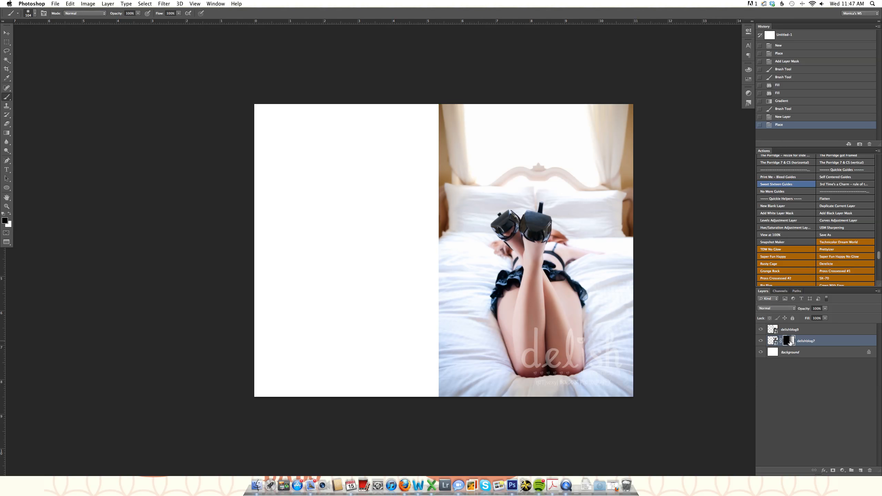
pyautogui.moveTo(789, 341); pyautogui.dragTo(789, 328)
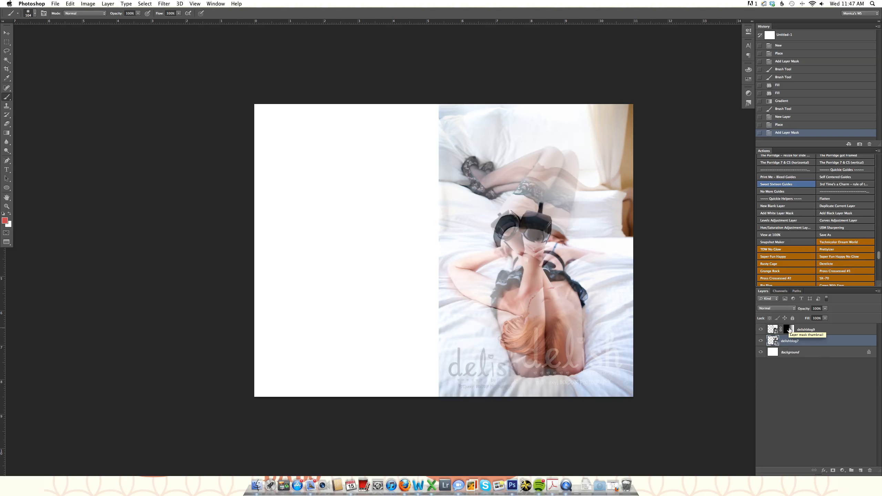
pyautogui.click(760, 341)
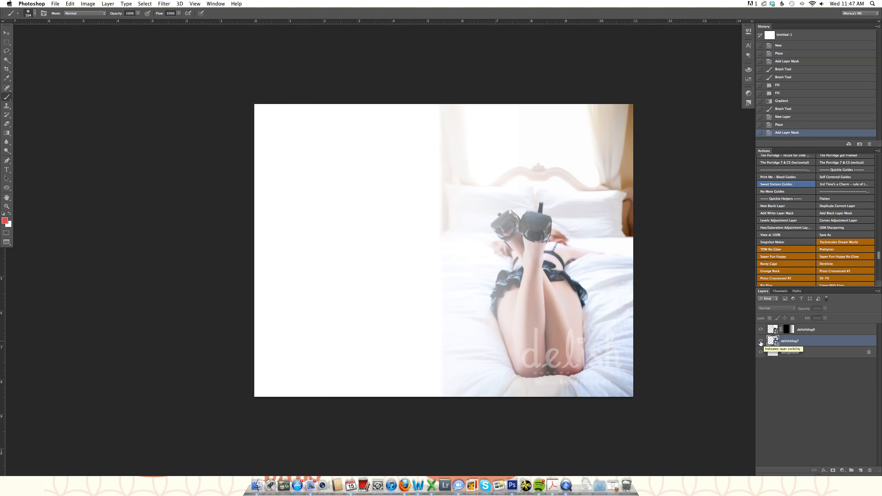
pyautogui.click(760, 341)
pyautogui.click(760, 341)
pyautogui.click(761, 342)
pyautogui.moveTo(791, 329); pyautogui.dragTo(790, 341)
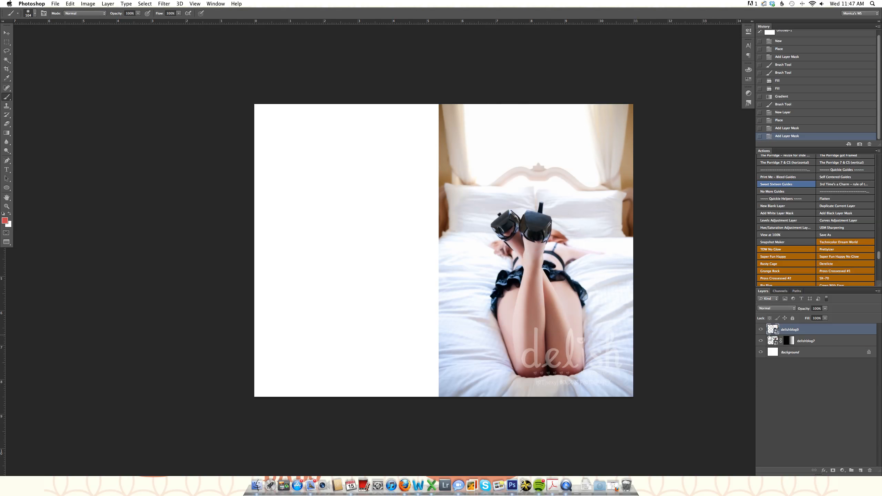
# Hide the delishblog9 layer and add a new blank layer above it.
pyautogui.click(761, 330)
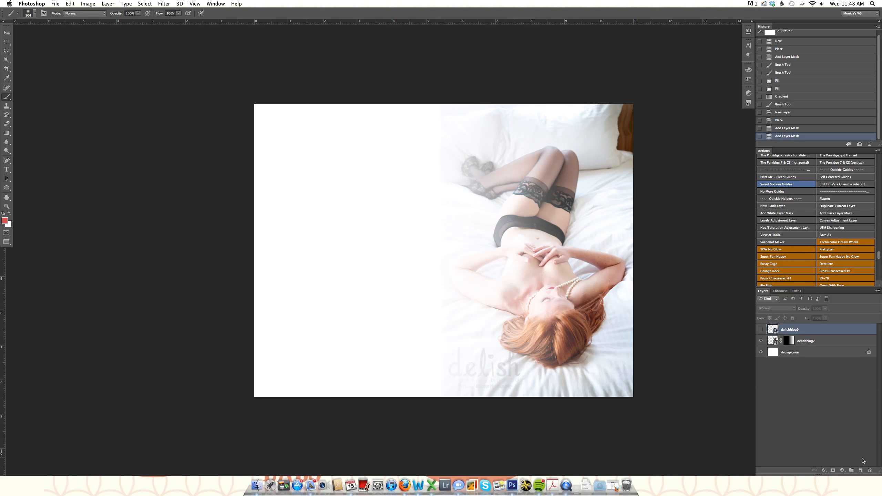
pyautogui.click(861, 470)
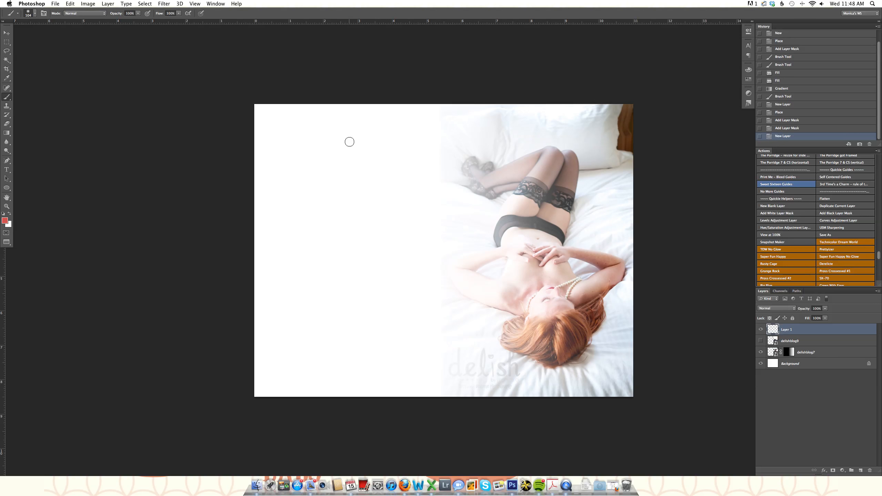
# Draw a wide horizontal text box across the upper part of the white area and enter "Boudoir Marathon".
pyautogui.press('t')
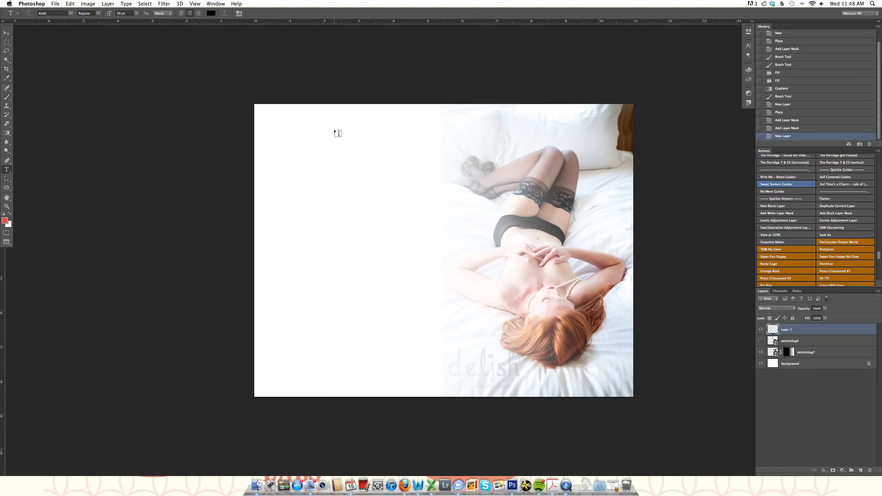
pyautogui.press('super+Tab')
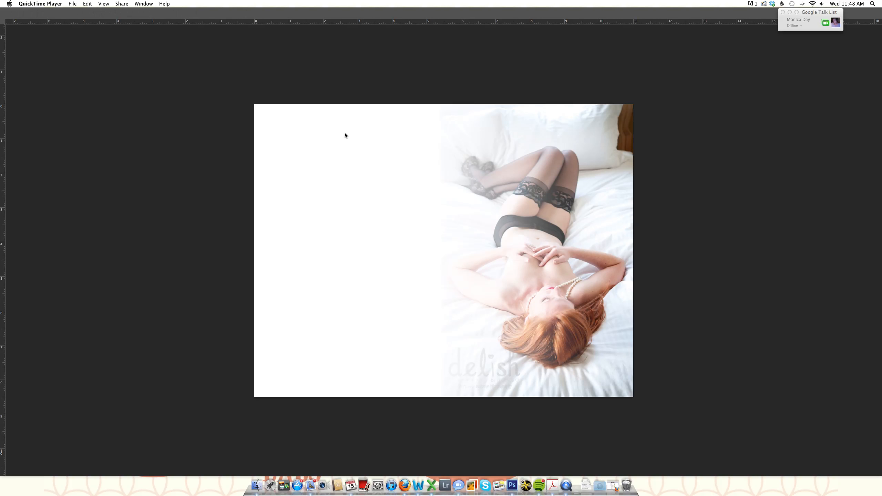
pyautogui.press('super+Tab')
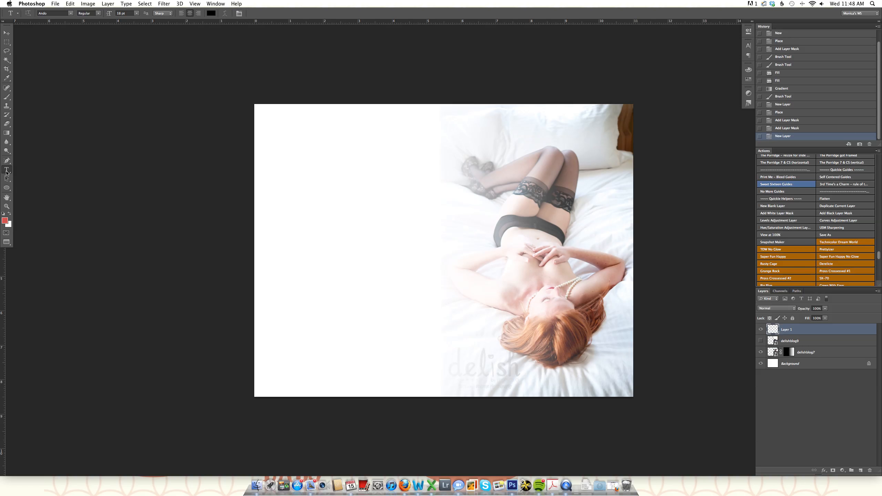
pyautogui.click(6, 170)
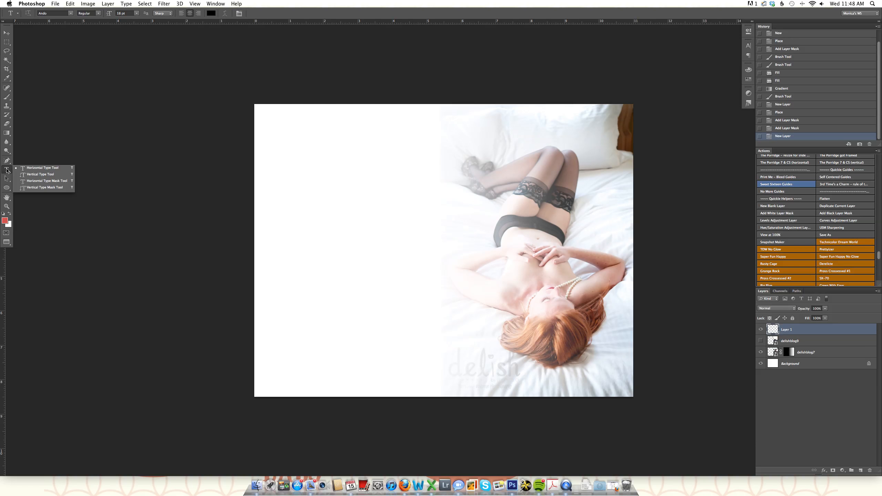
pyautogui.click(289, 124)
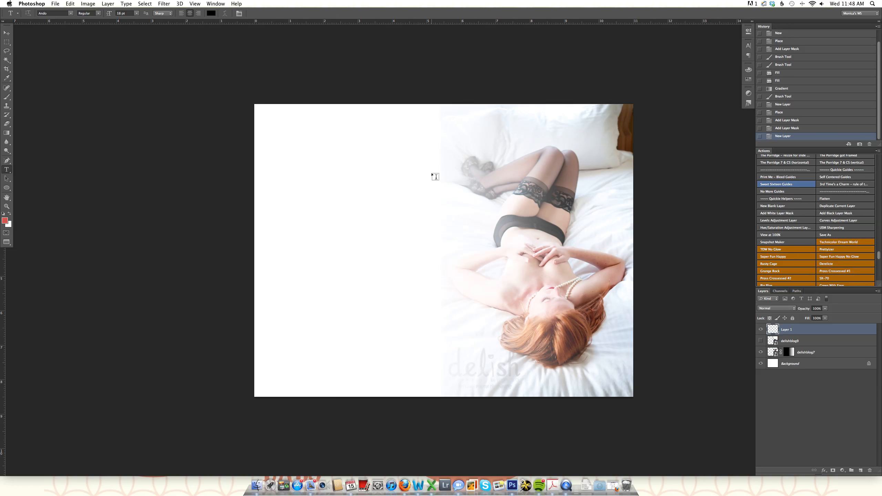
pyautogui.moveTo(281, 119); pyautogui.dragTo(459, 177)
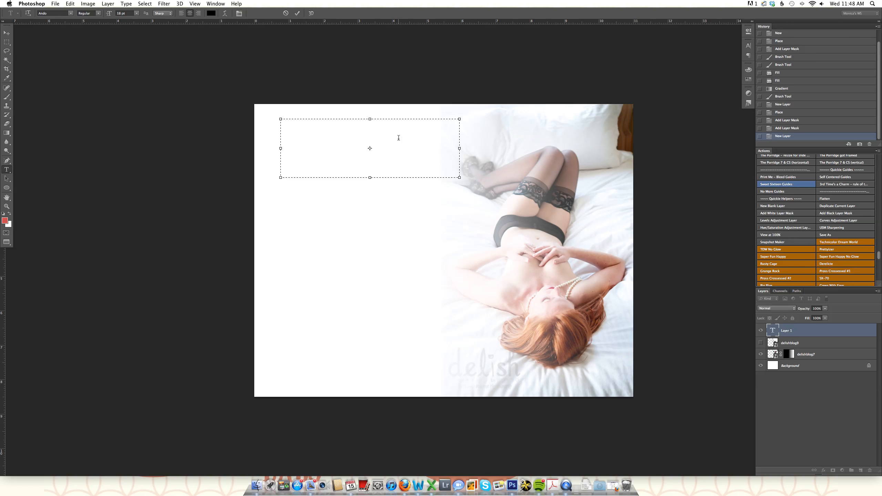
pyautogui.write('arathon')
# Set the font size of the whole "Boudoir Marathon" title to 48 pt.
pyautogui.hotkey('shift', 'alt', 'Left')
pyautogui.hotkey('shift', 'alt', 'Left')
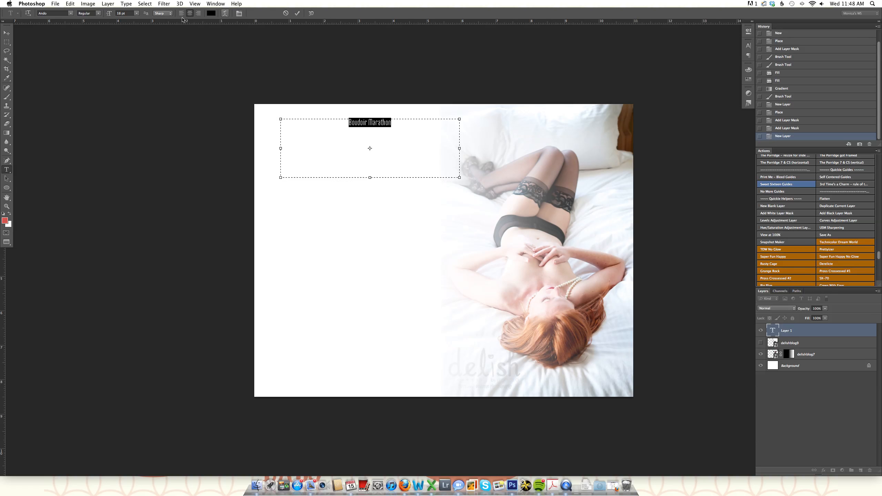
pyautogui.click(137, 13)
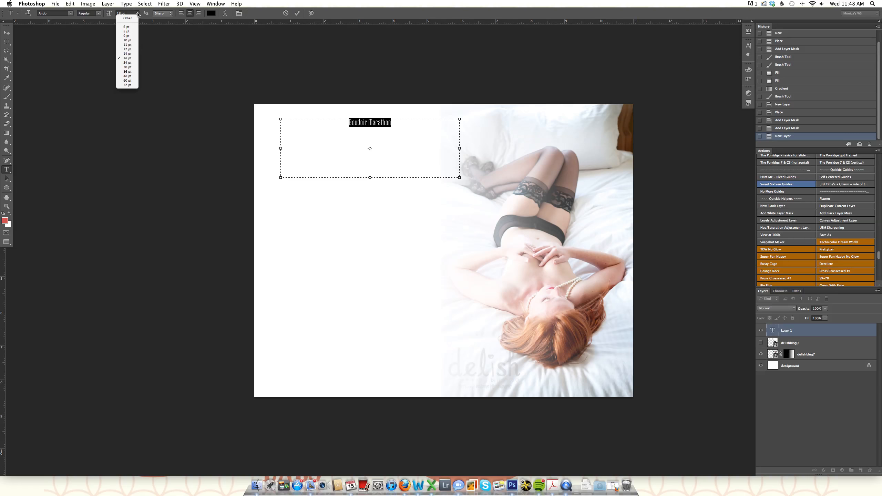
pyautogui.click(127, 76)
pyautogui.click(136, 13)
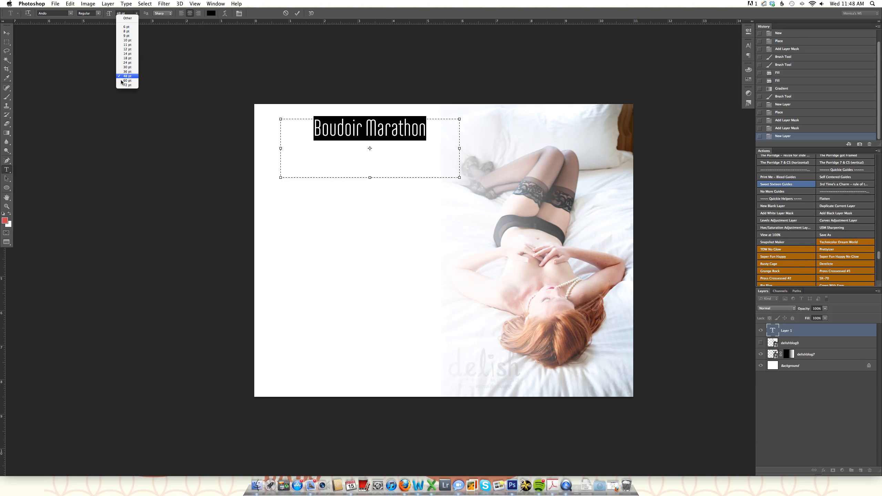
pyautogui.click(137, 13)
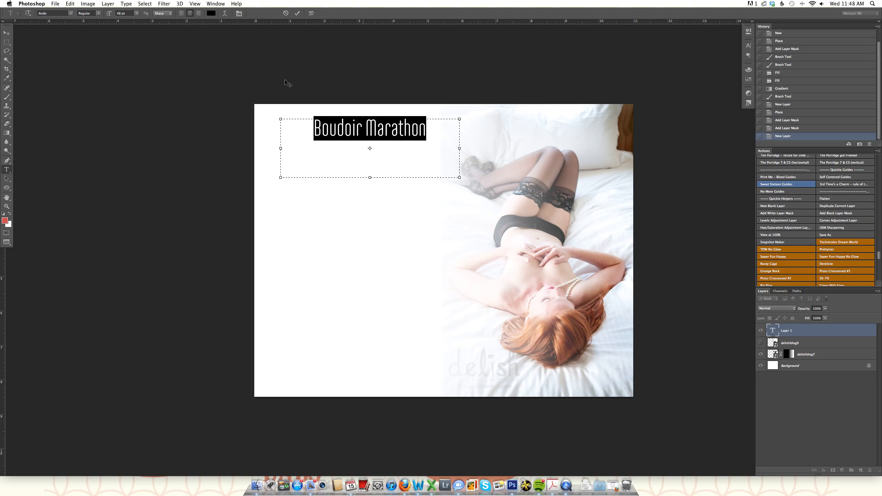
# Set the word "Marathon" in the title to the Bold font style.
pyautogui.doubleClick(418, 134)
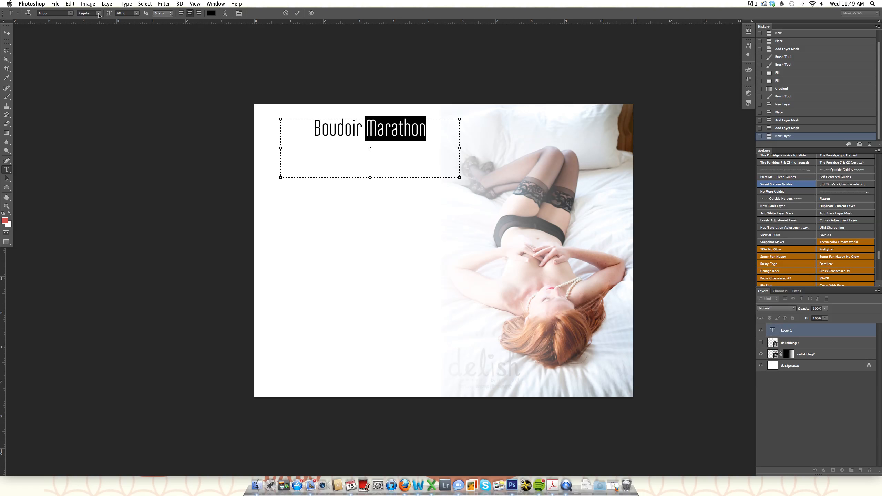
pyautogui.click(98, 13)
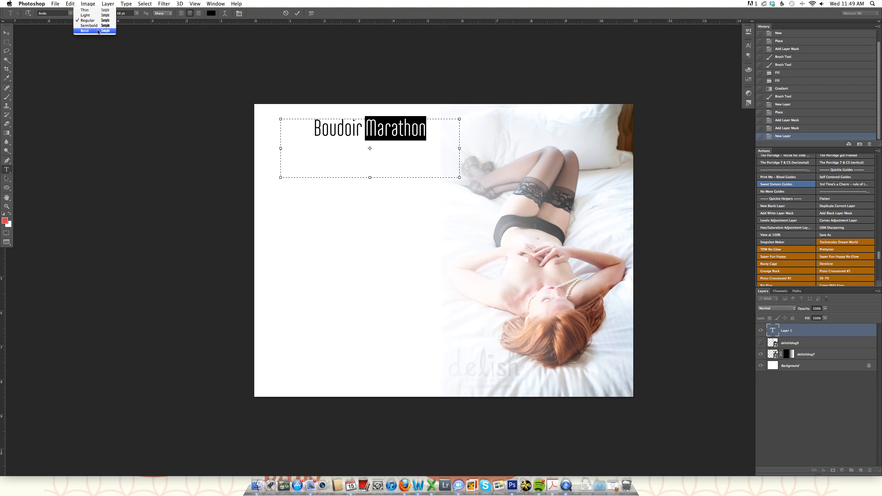
pyautogui.click(98, 31)
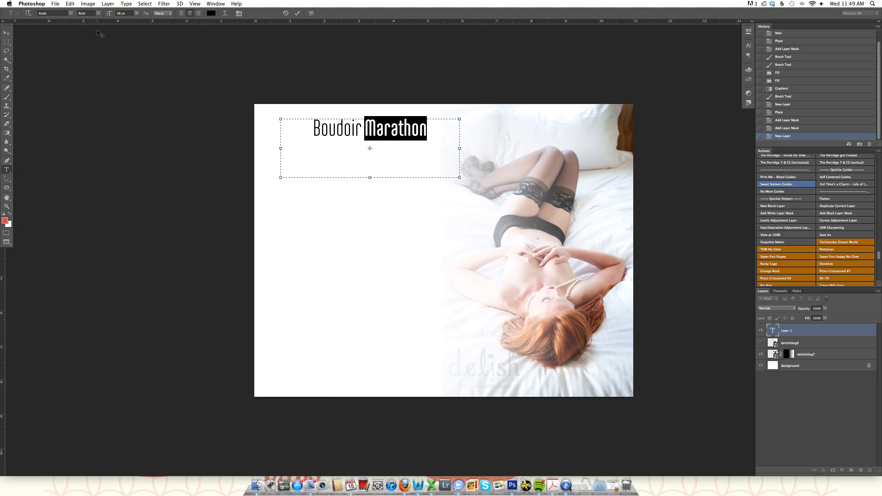
pyautogui.click(343, 130)
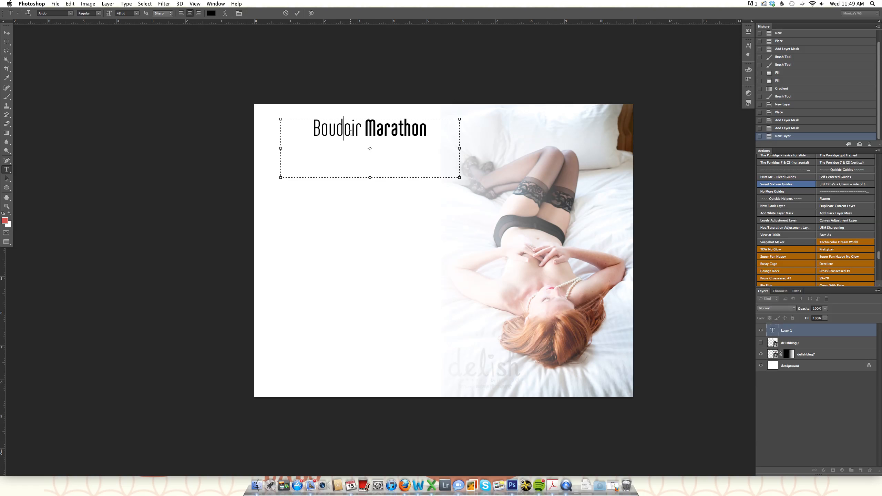
# Recolor the word "Marathon" in the title to the muted pink d29191 and commit the text edit.
pyautogui.doubleClick(398, 129)
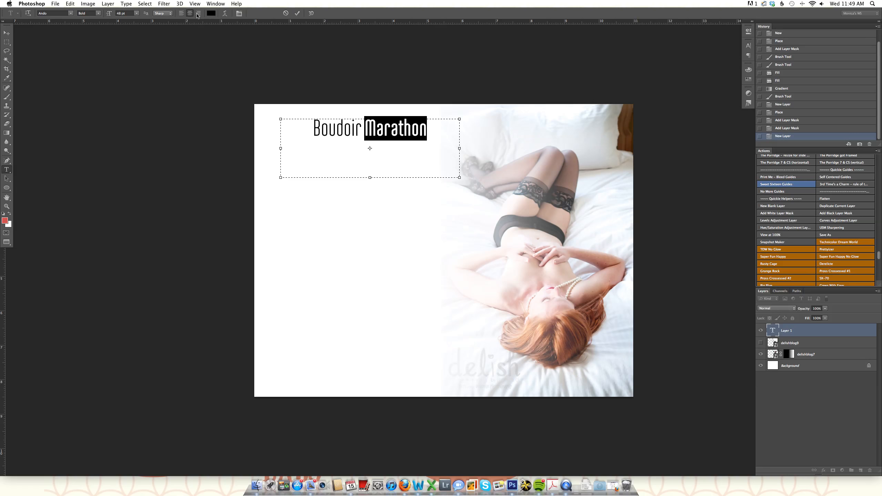
pyautogui.click(211, 13)
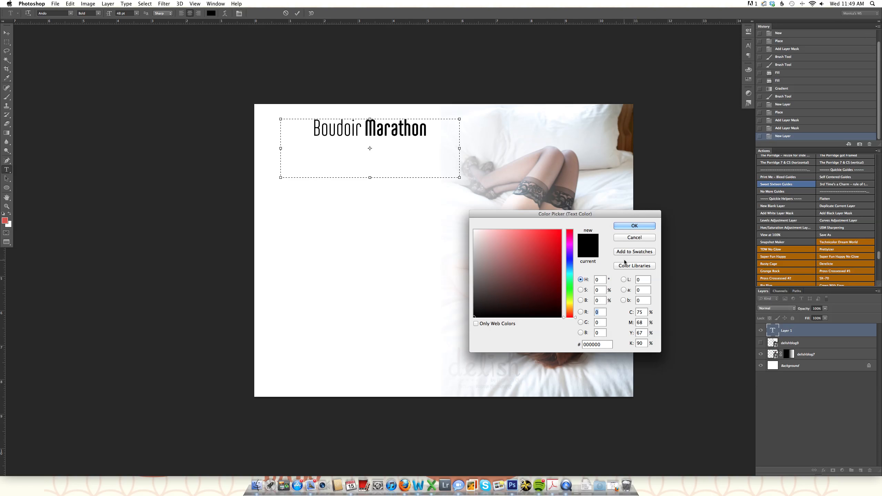
pyautogui.click(538, 266)
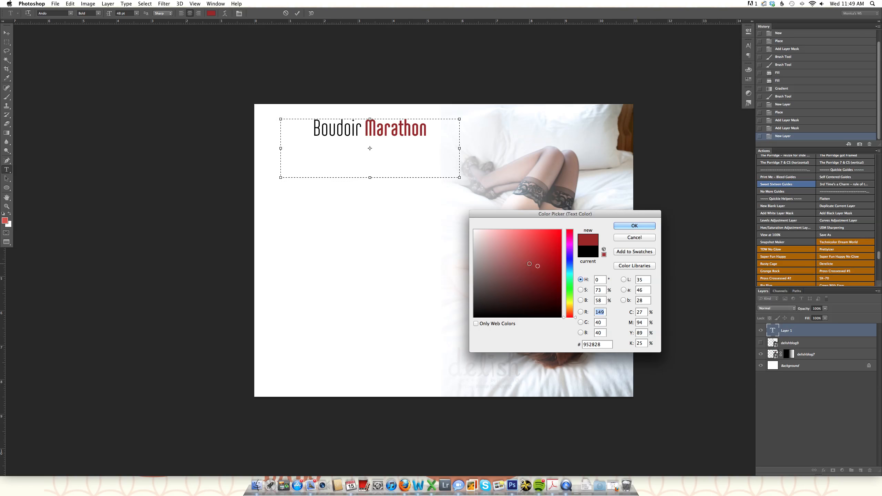
pyautogui.click(501, 245)
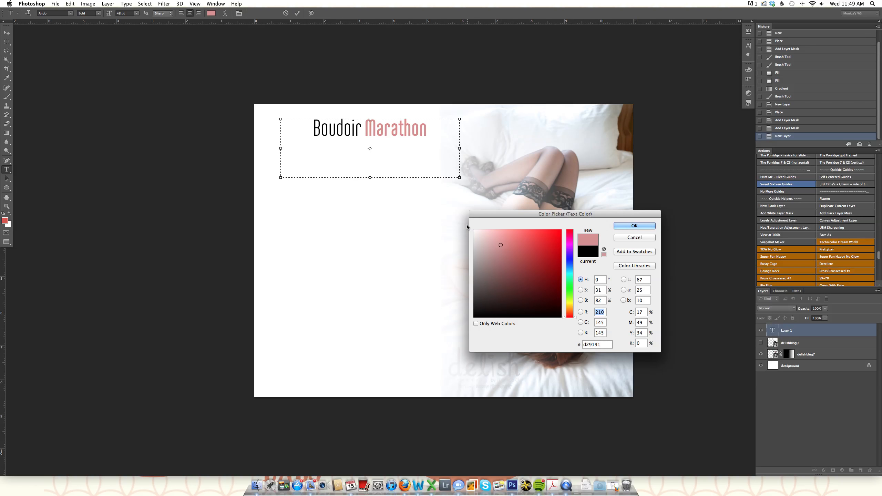
pyautogui.click(624, 230)
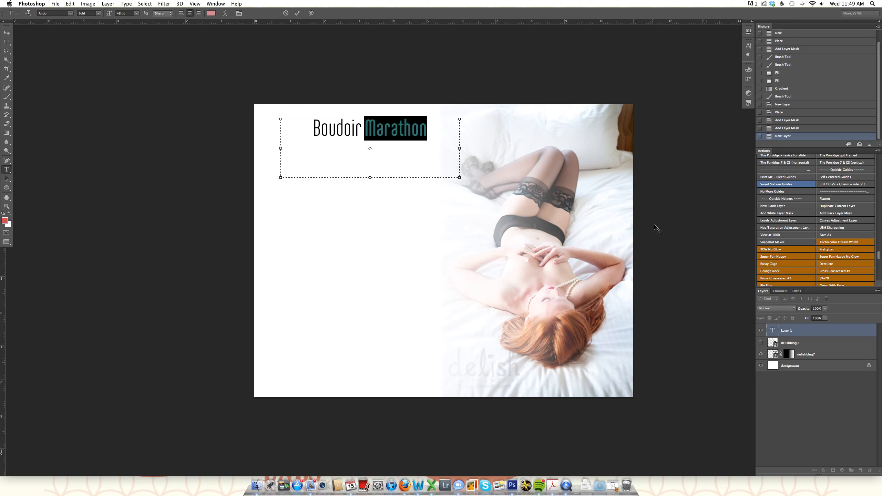
pyautogui.click(297, 13)
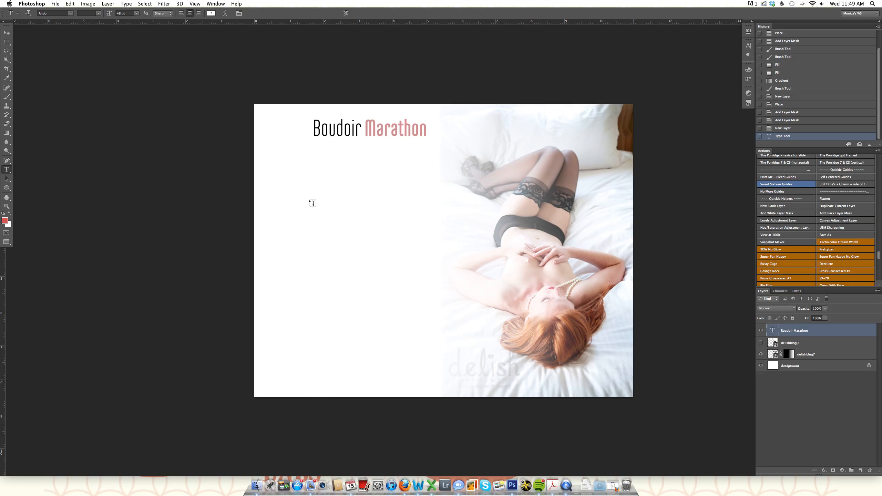
# Add a wide text box below the title in the white area reading "Hello out there!!" and set its font to Bickham Script Pro.
pyautogui.moveTo(283, 199); pyautogui.dragTo(444, 245)
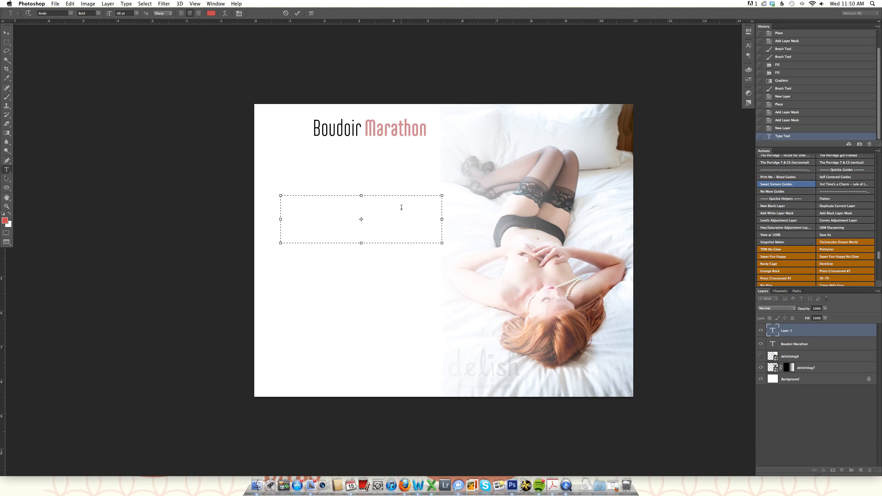
pyautogui.write('Hello out there!!')
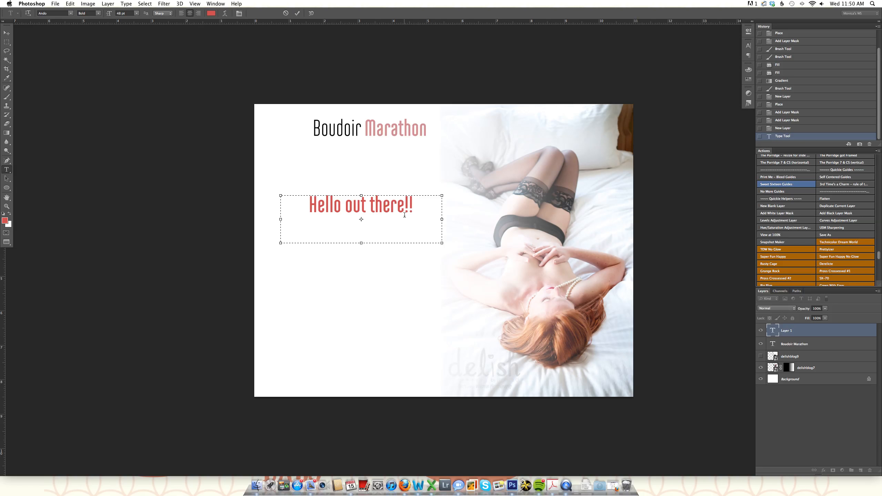
pyautogui.click(310, 205)
pyautogui.doubleClick(311, 205)
pyautogui.moveTo(311, 205); pyautogui.dragTo(412, 205)
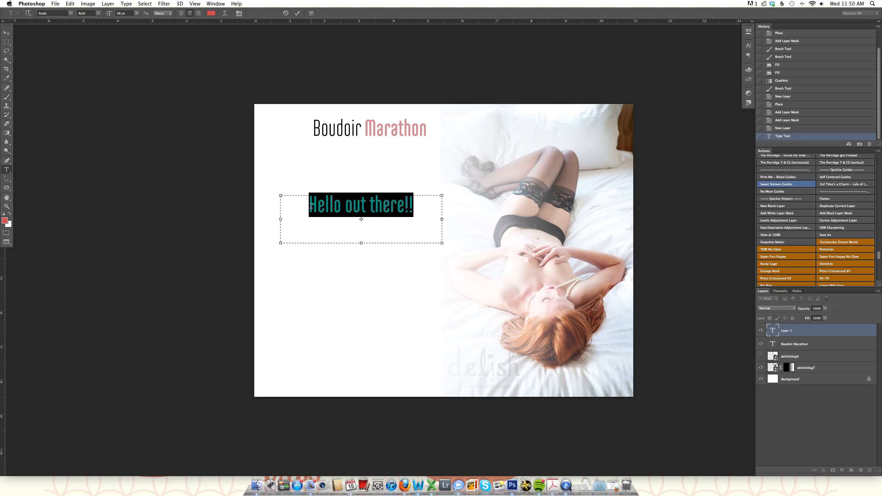
pyautogui.click(72, 13)
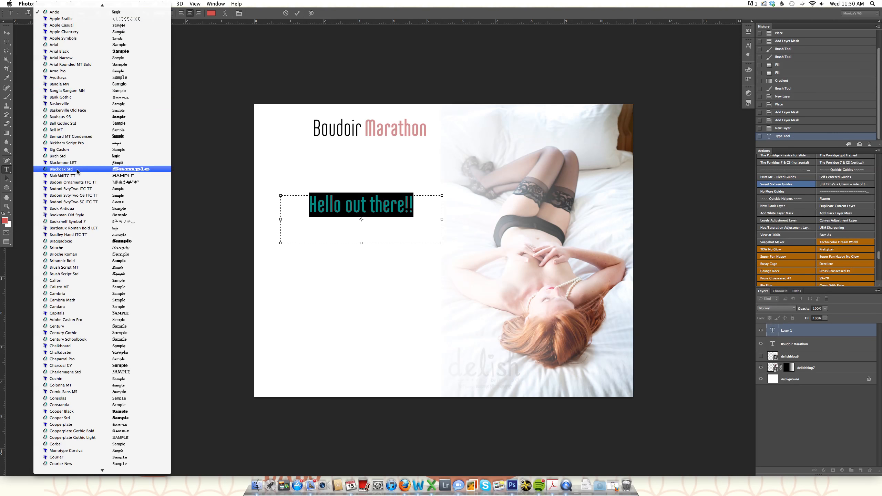
pyautogui.press('Escape')
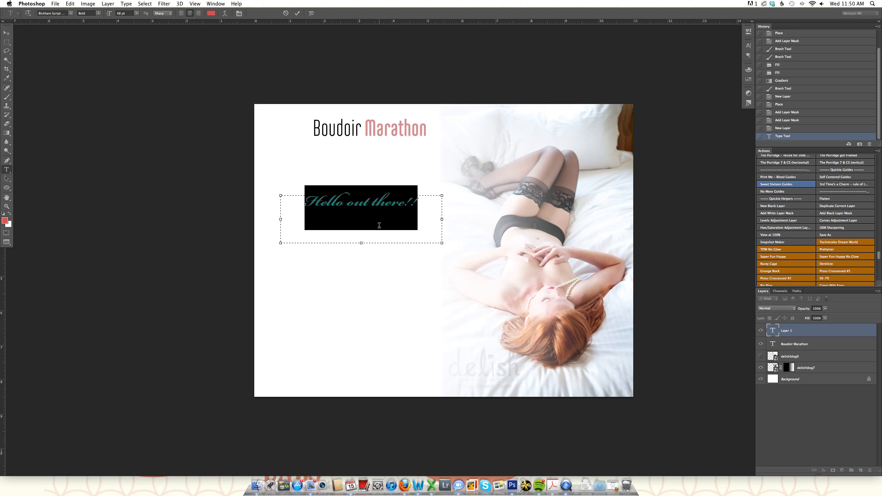
pyautogui.click(297, 13)
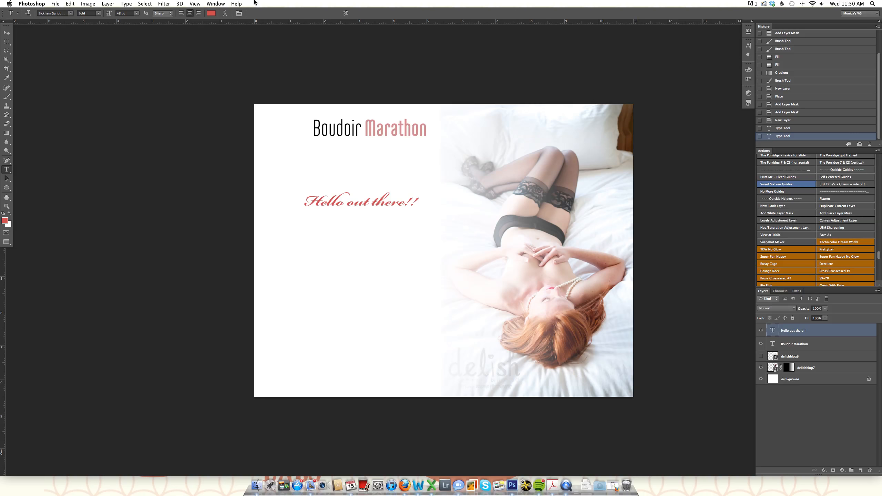
pyautogui.click(56, 4)
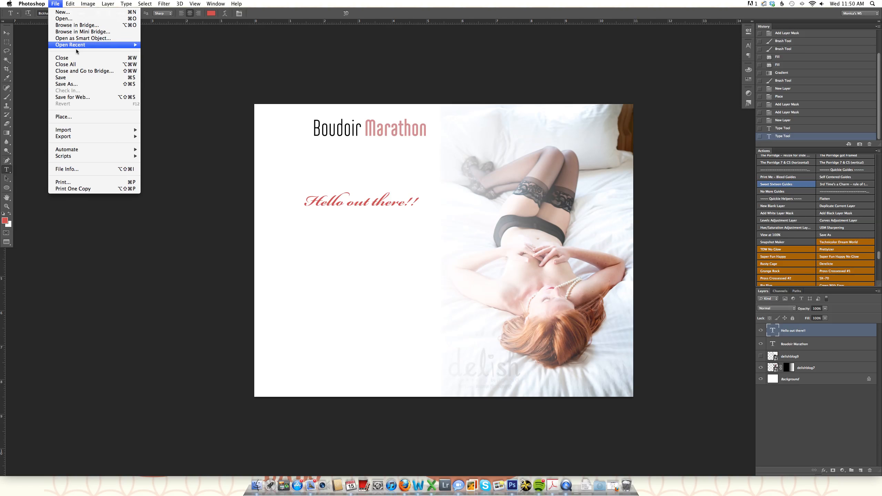
pyautogui.click(79, 89)
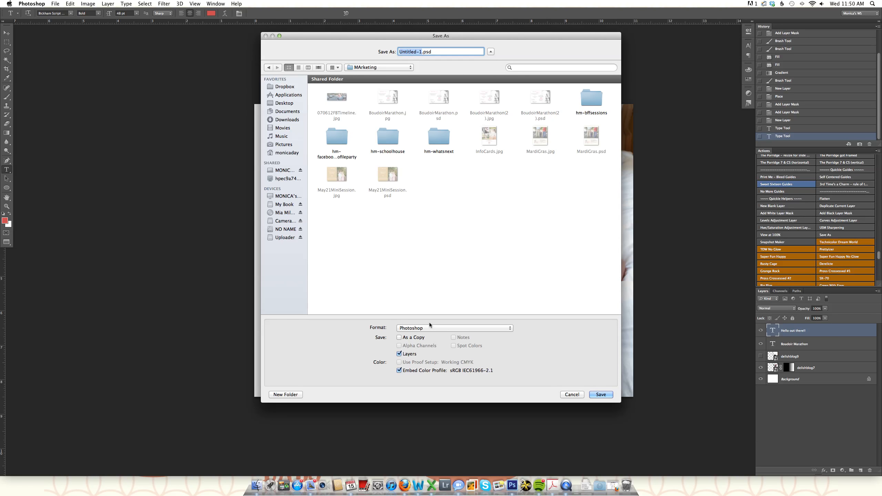
pyautogui.click(430, 328)
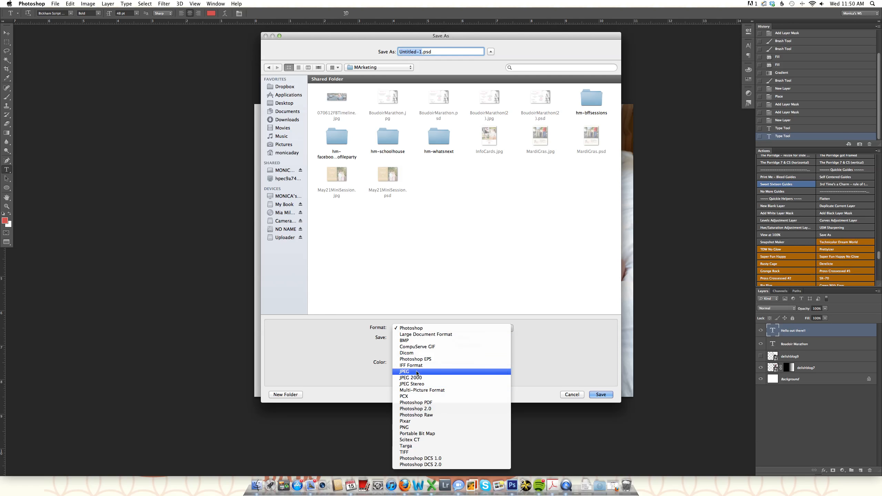
pyautogui.click(417, 371)
pyautogui.click(572, 395)
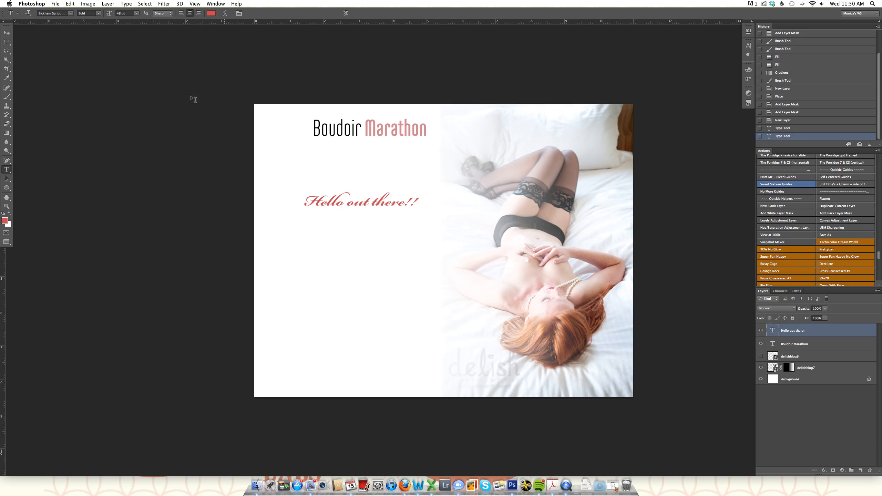
pyautogui.click(55, 4)
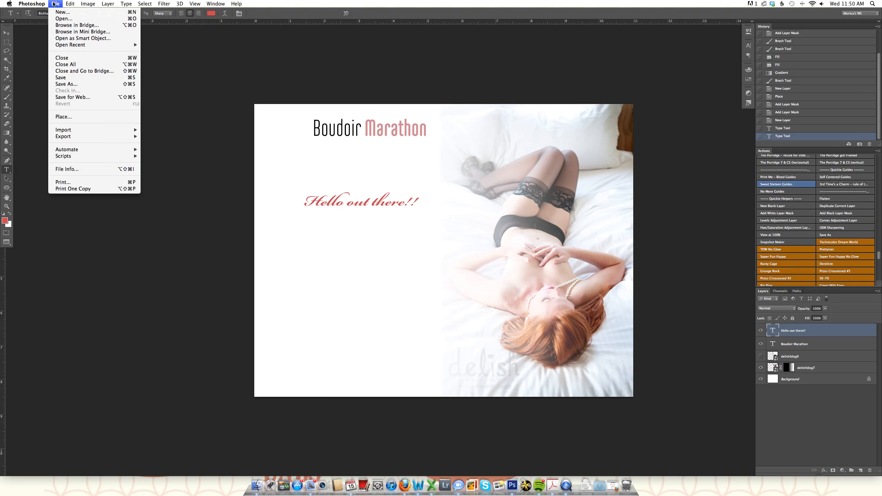
pyautogui.click(54, 4)
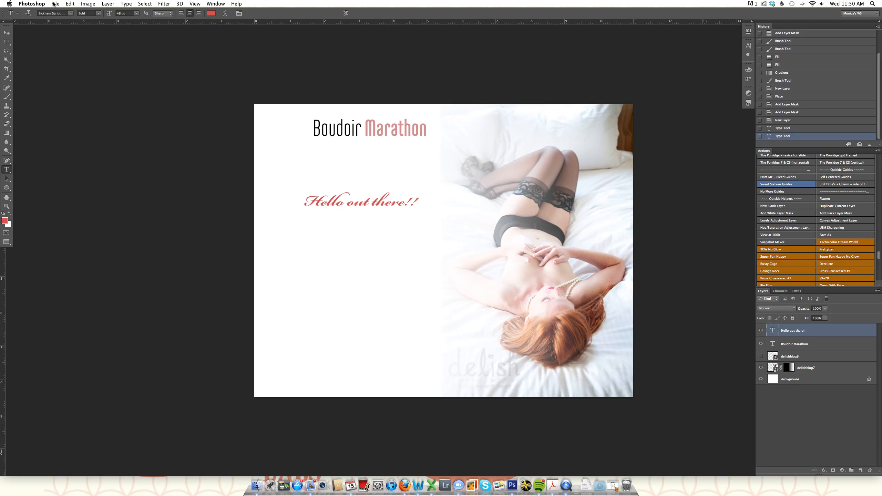